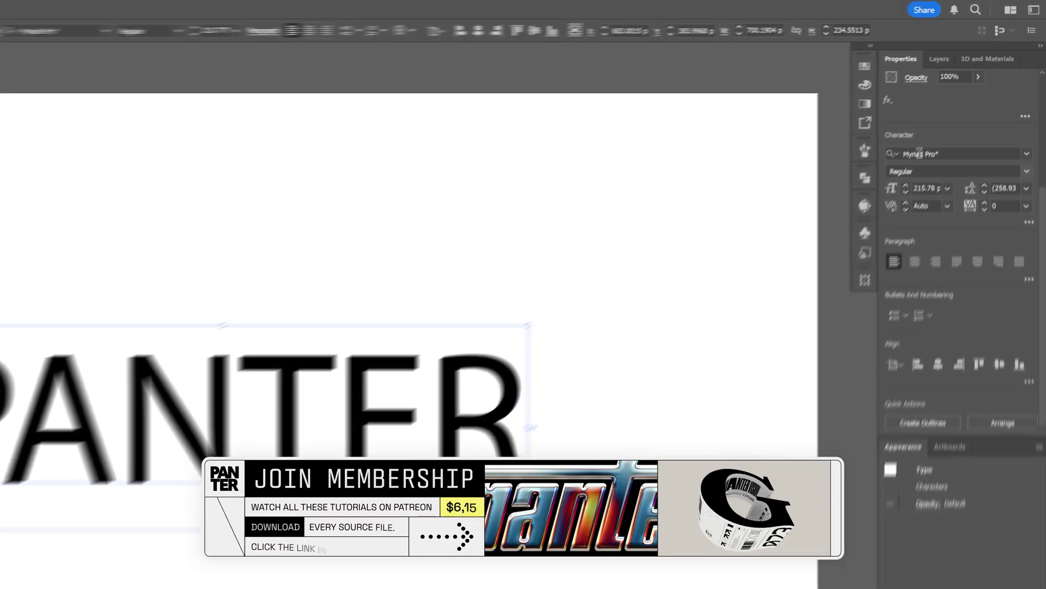
Change the font of the "panter" text to Roadam.
left_click(959, 109)
type("roadam")
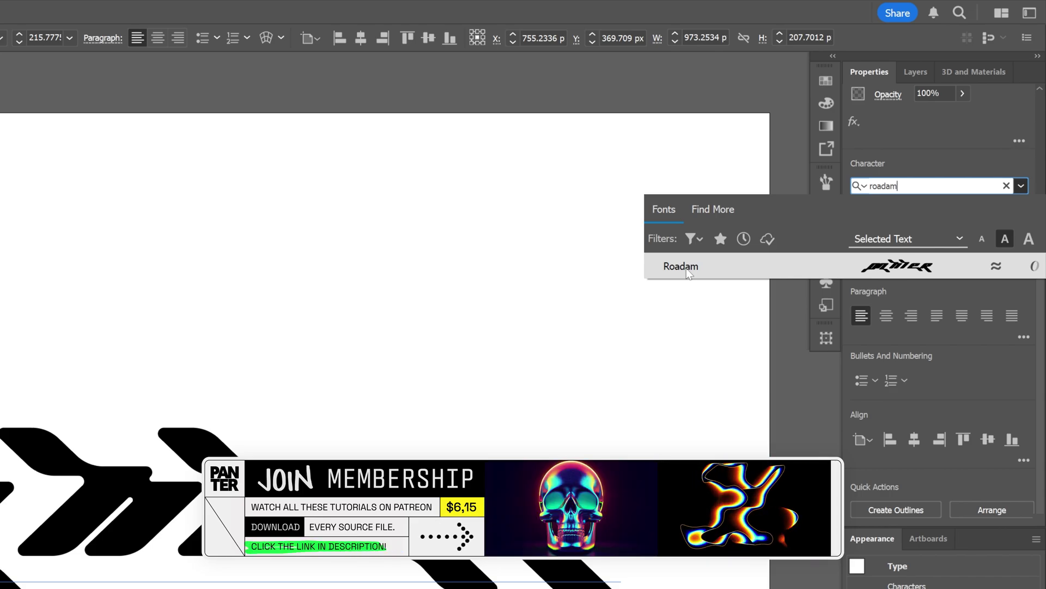
left_click(721, 248)
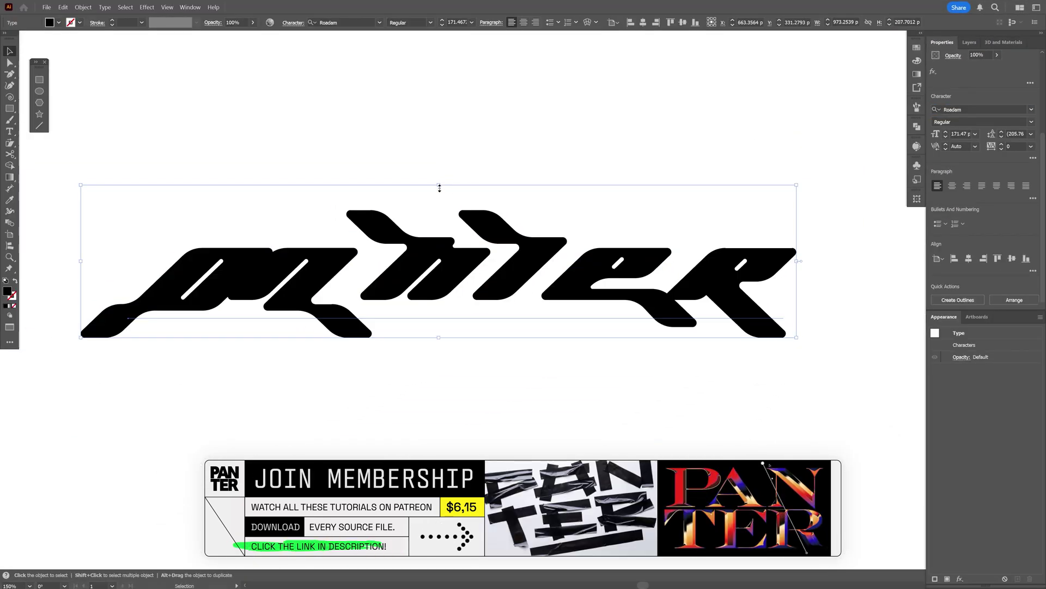
Convert the text to outlines and ungroup it into separate letters.
right_click(436, 244)
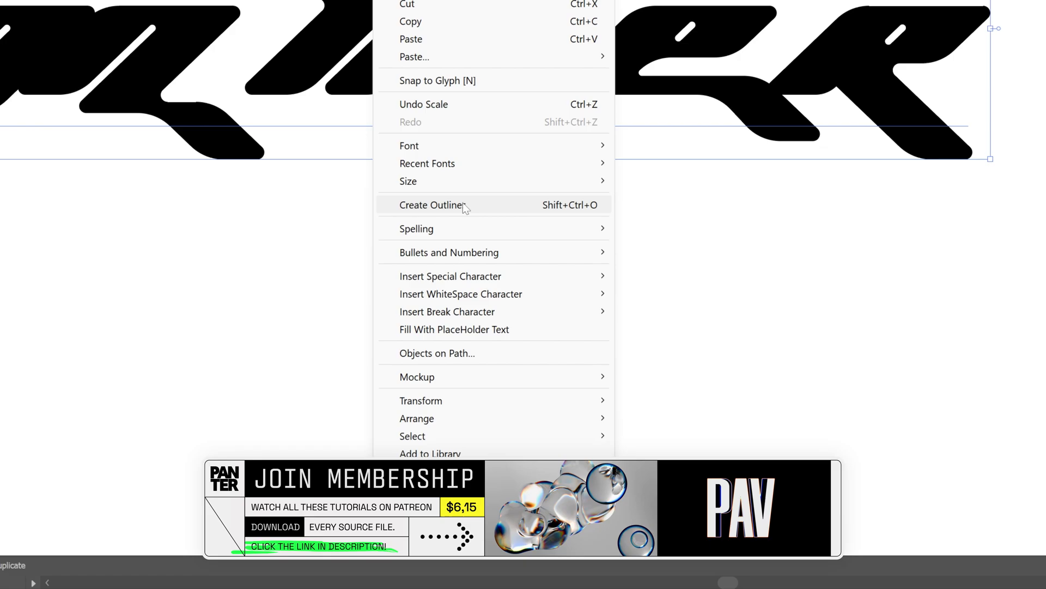
left_click(465, 207)
right_click(386, 49)
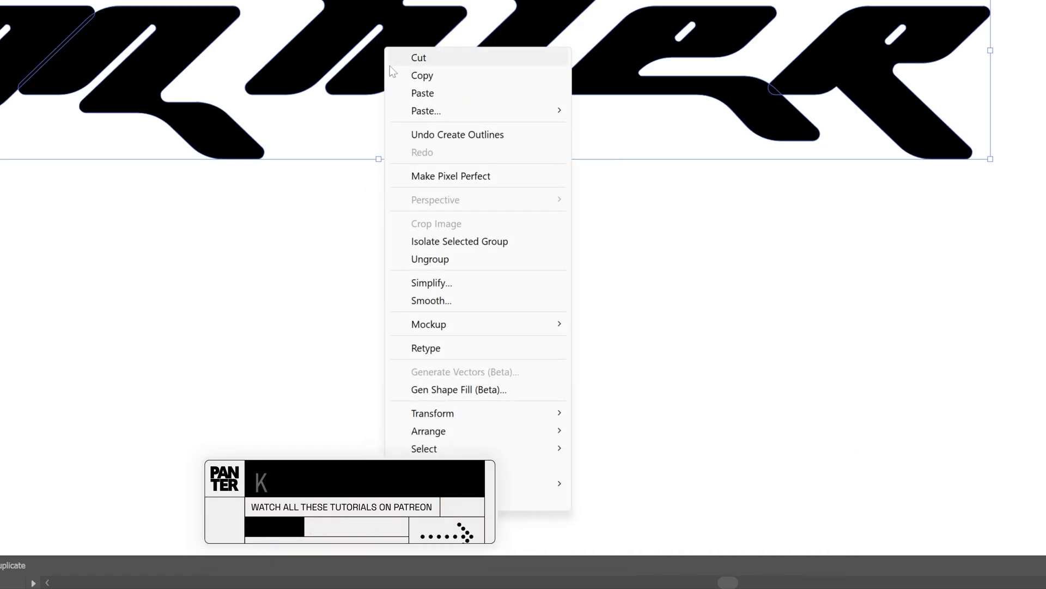
left_click(453, 259)
left_click(452, 263)
Move the overlapping letters apart with even narrow gaps, and shift the R up and slightly left so it clears the E.
scroll(263, 283, "up", 3)
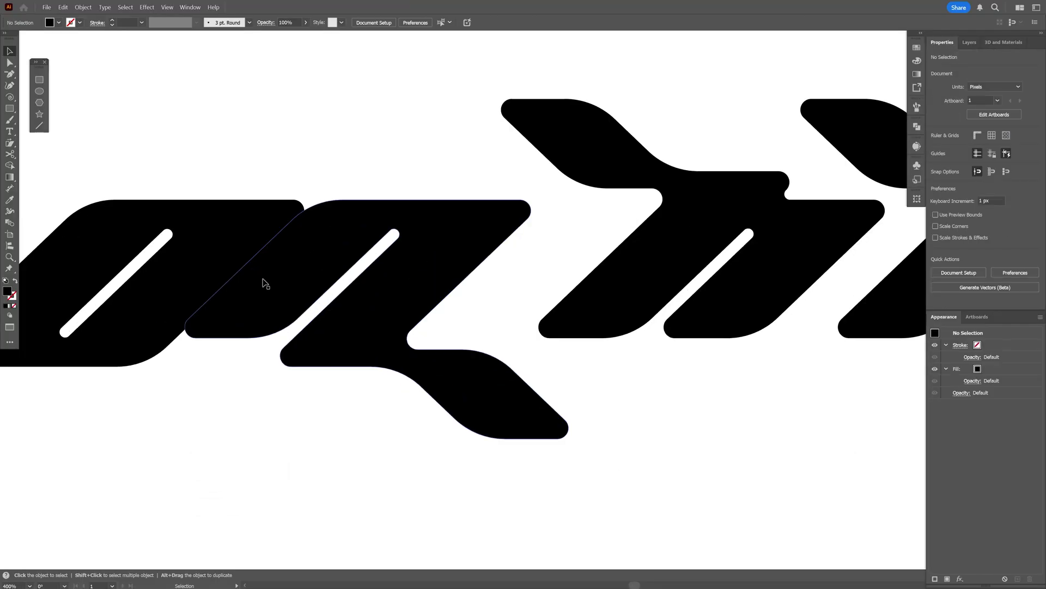
left_click_drag(264, 282, 288, 282)
left_click_drag(599, 308, 518, 307)
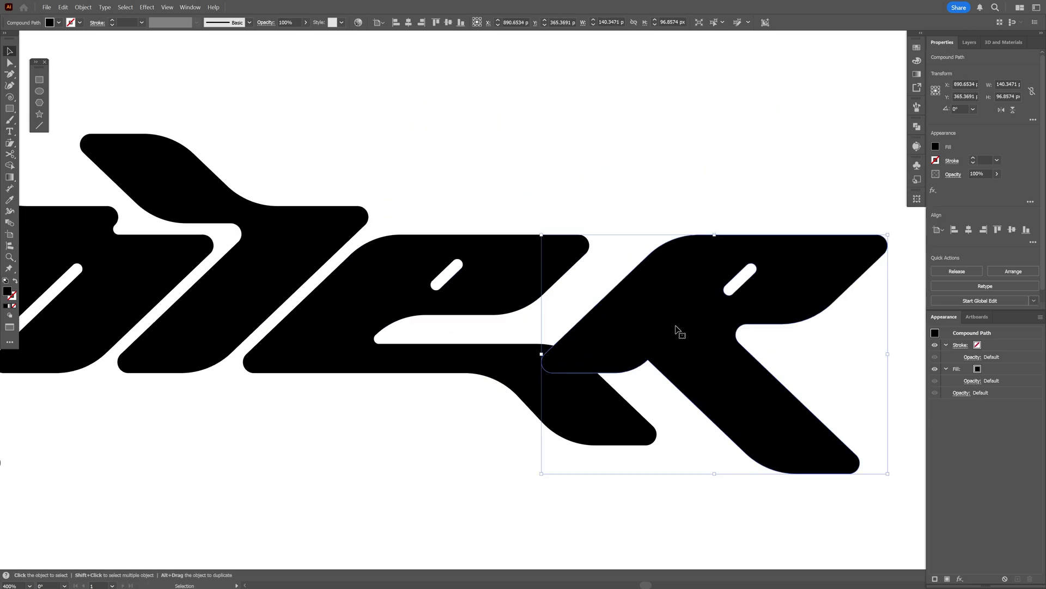
left_click_drag(676, 329, 666, 293)
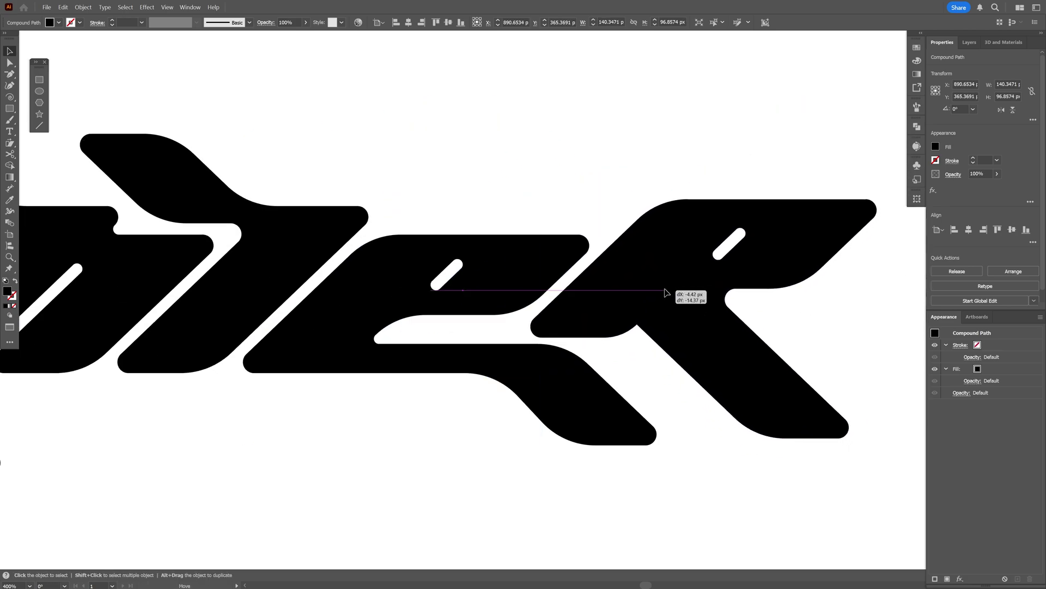
Extend the E's lower tail horizontally toward the R's leg by moving its anchor points.
key("a")
left_click_drag(660, 475, 436, 343)
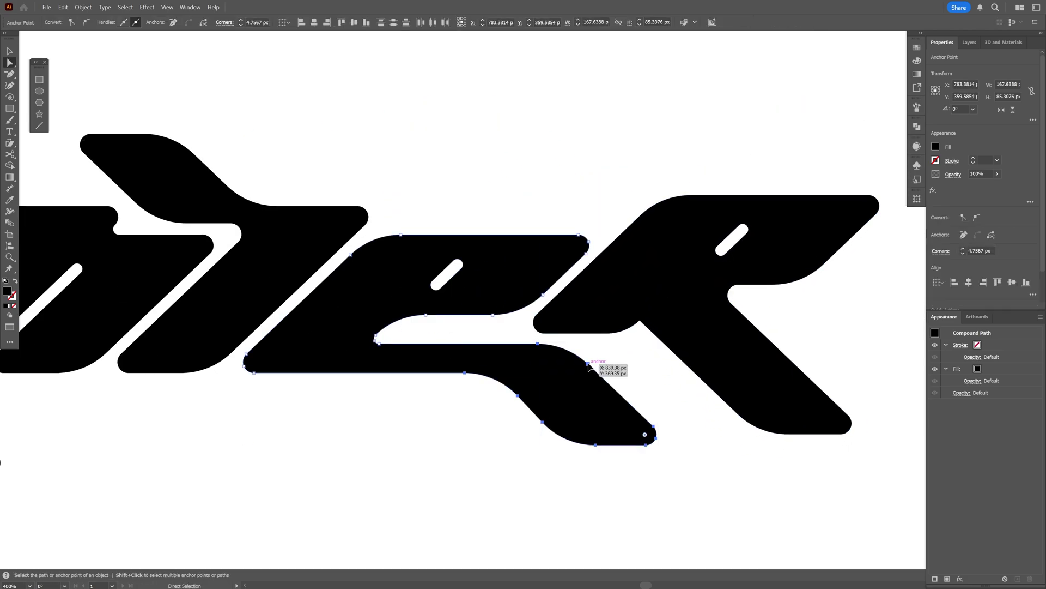
left_click_drag(589, 364, 628, 364)
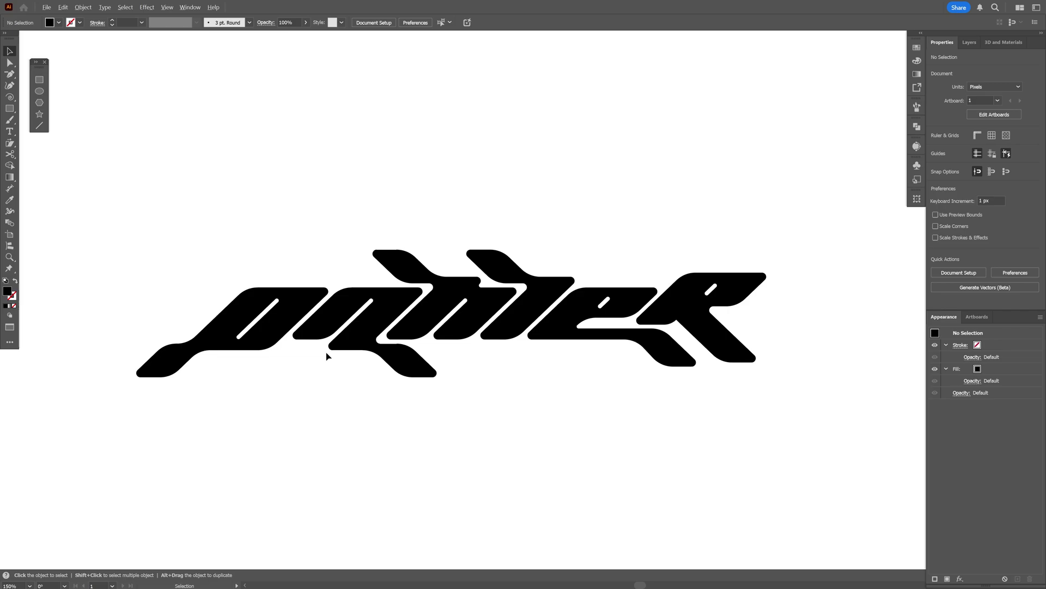
Erase the second letter's lower tail level with its left leg's base, and round the cut's right corner to about 27.6 px.
scroll(326, 352, "up", 5)
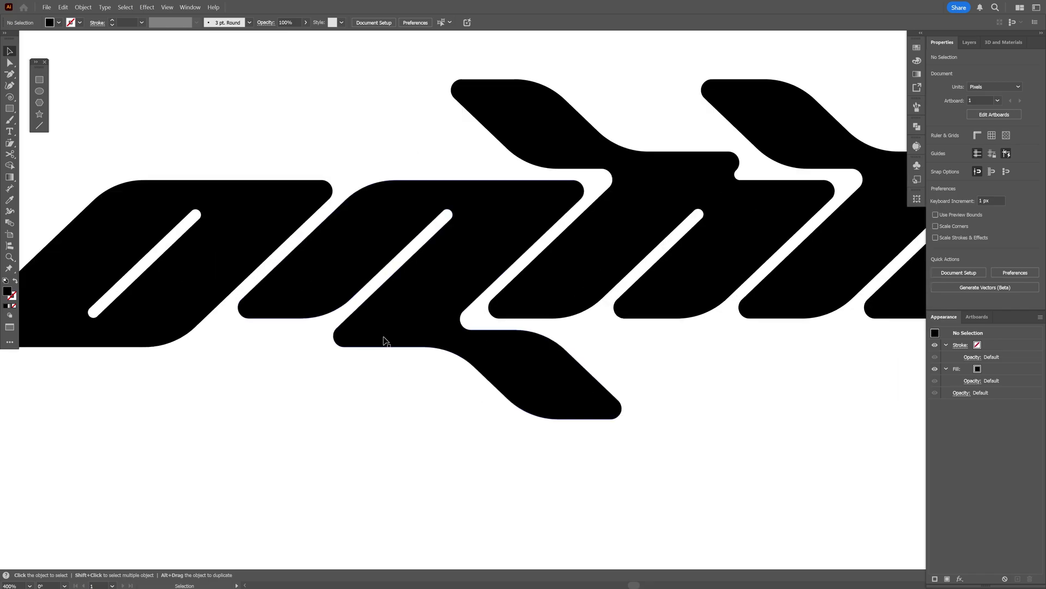
left_click(385, 344)
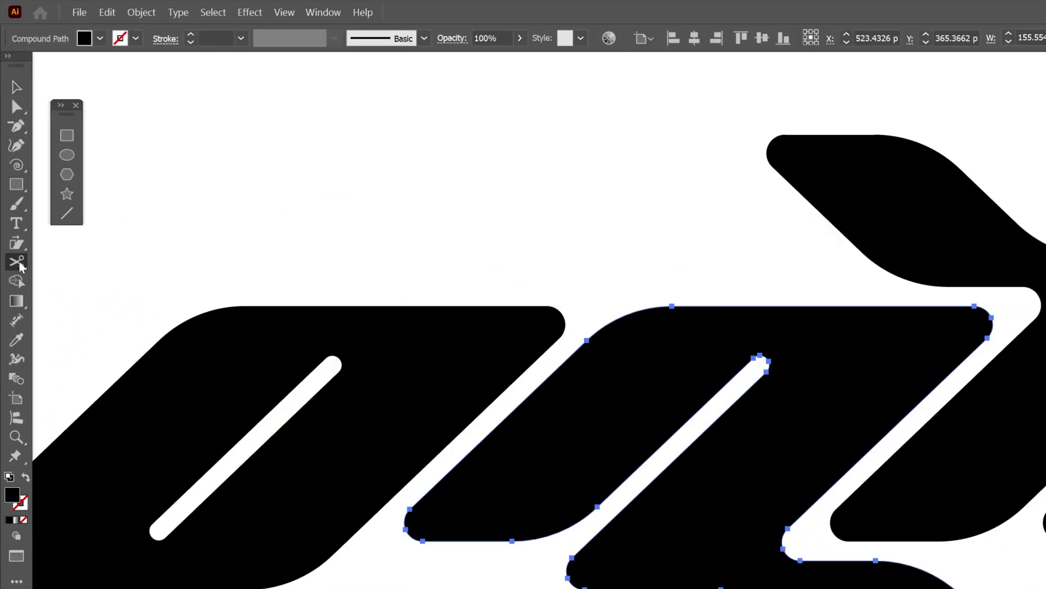
left_click_drag(13, 227, 85, 225)
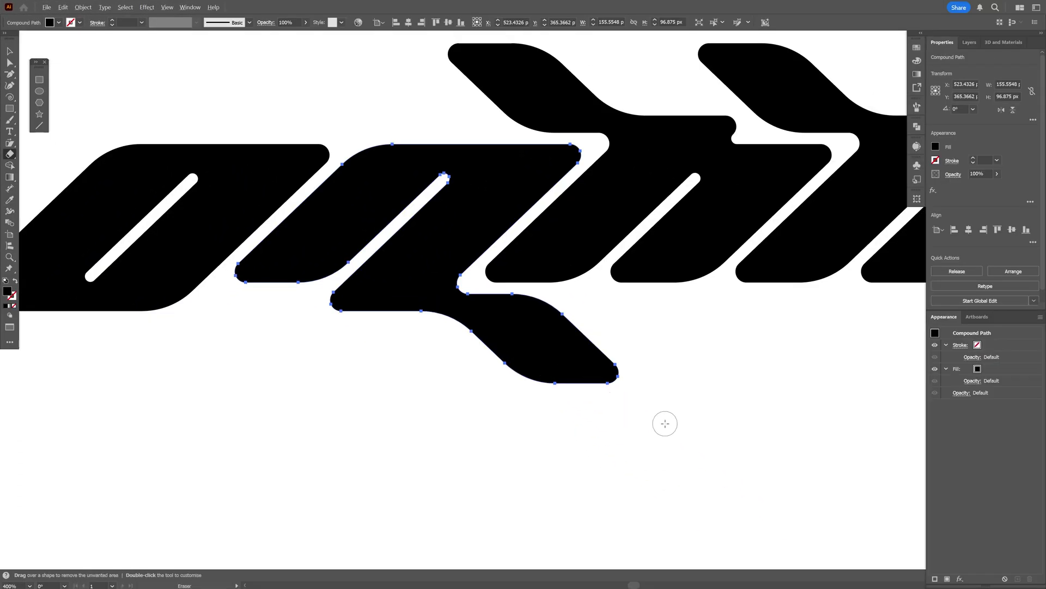
left_click_drag(665, 423, 262, 291)
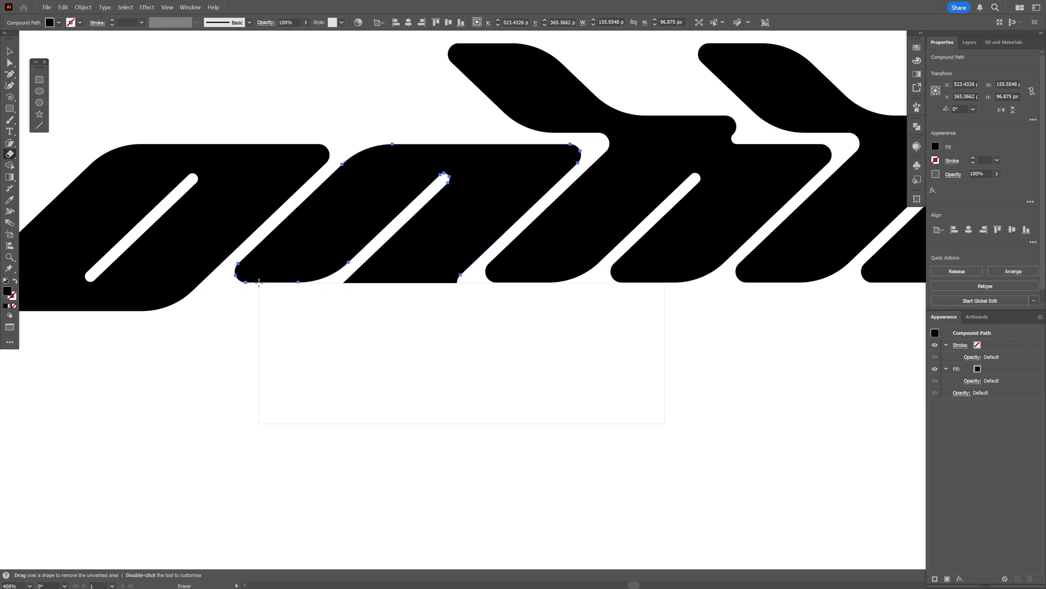
left_click_drag(259, 283, 259, 282)
left_click_drag(528, 330, 478, 203)
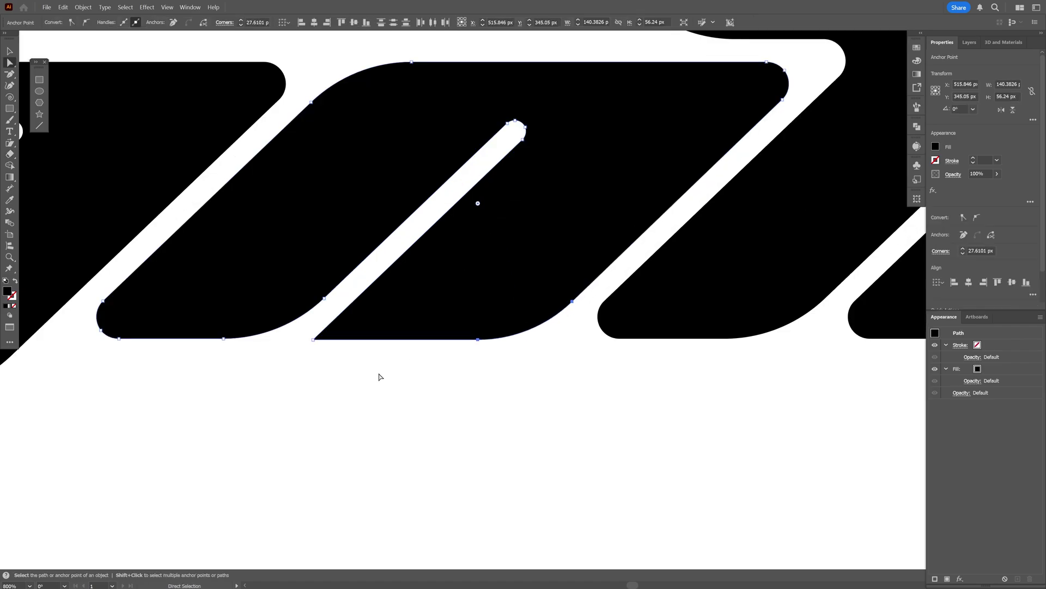
left_click(313, 339)
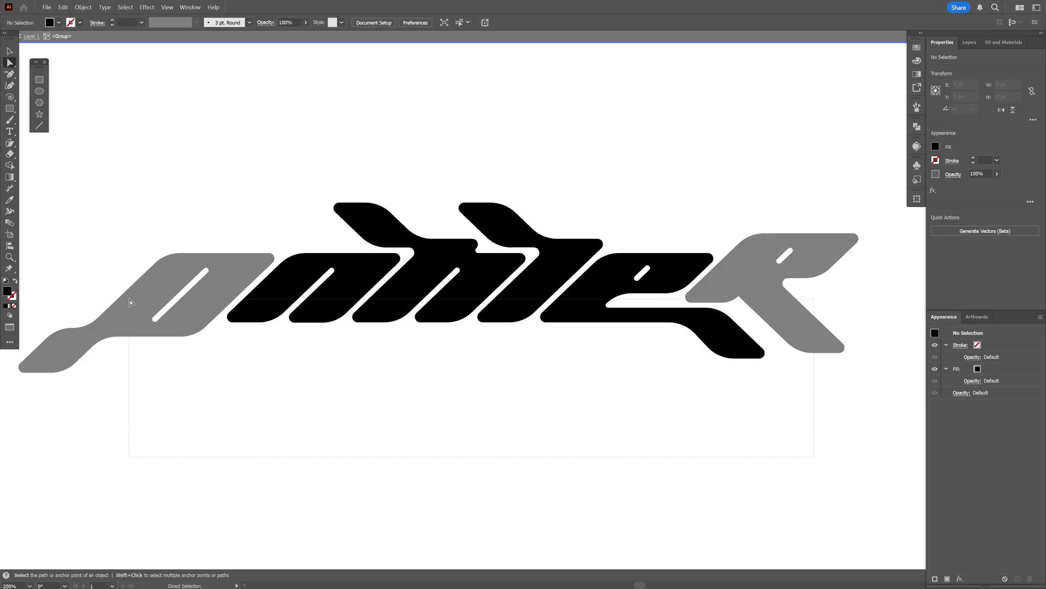
Stretch the lower ends of the four middle letters diagonally down and left to line up with the P's bottom edge.
key("ctrl+equal")
left_click(228, 315)
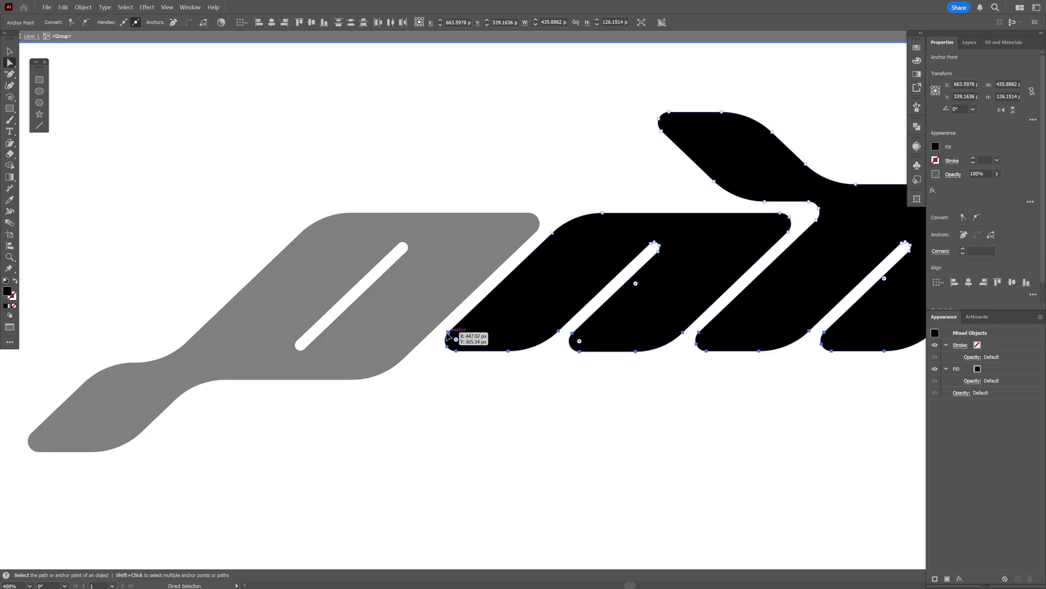
left_click_drag(448, 338, 415, 368)
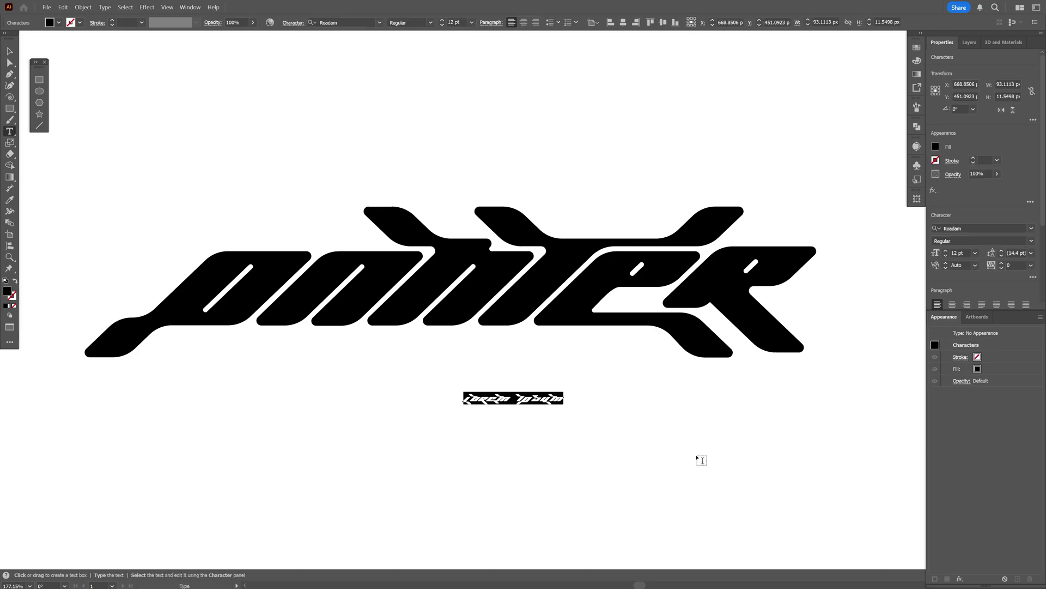
Enter the text "ロゴデザイン" below the wordmark and scale it up to about 55.6 pt.
type("ロゴデザイン")
key("Escape")
left_click_drag(539, 407, 677, 462)
Set the Japanese text's font to AB-maruhanamaki Regular and its tracking to -300.
left_click(997, 228)
type("maru")
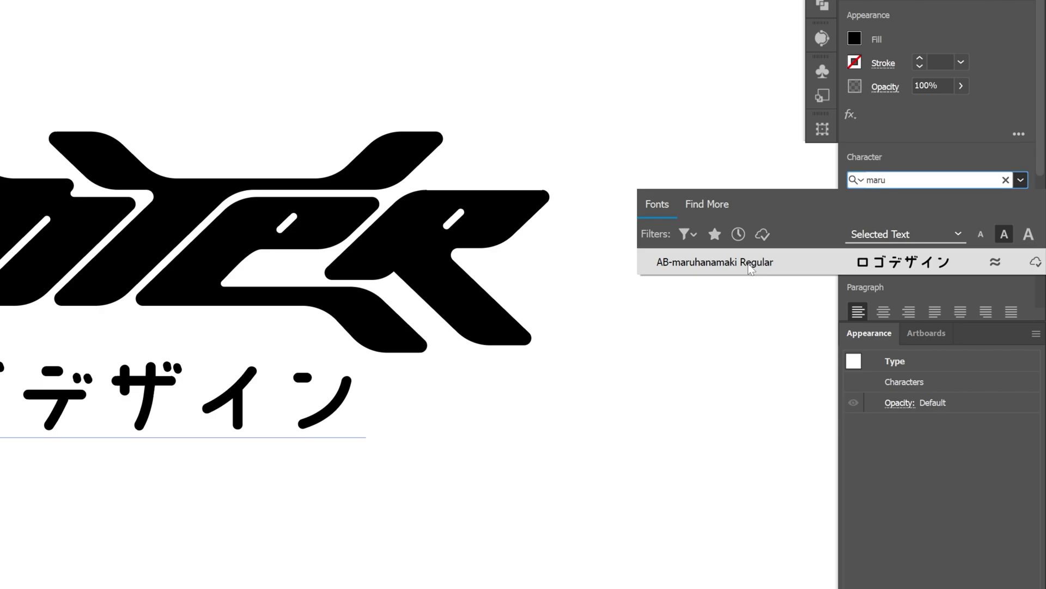
left_click(751, 265)
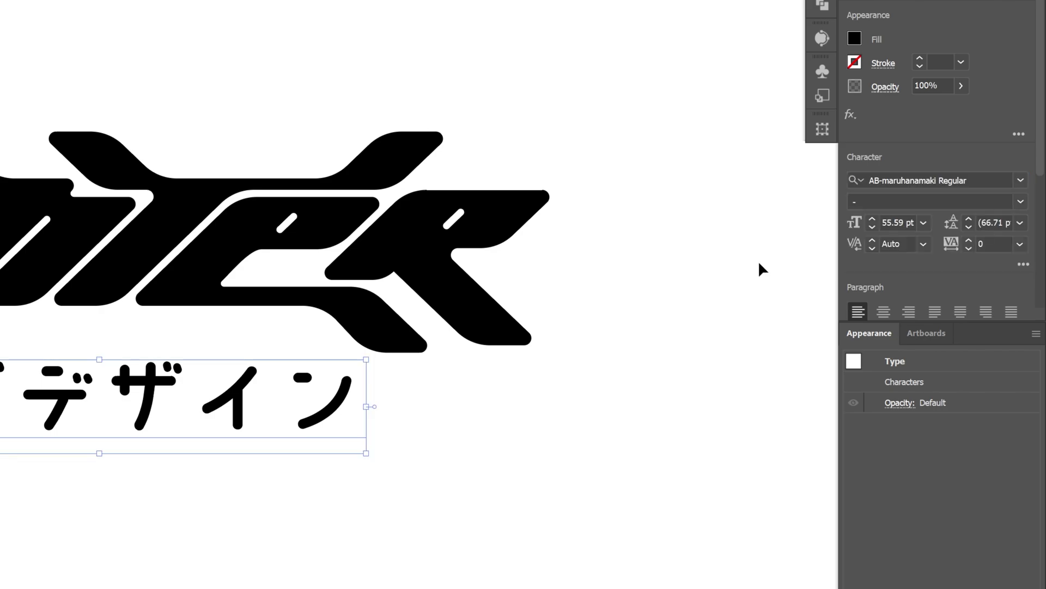
left_click(992, 243)
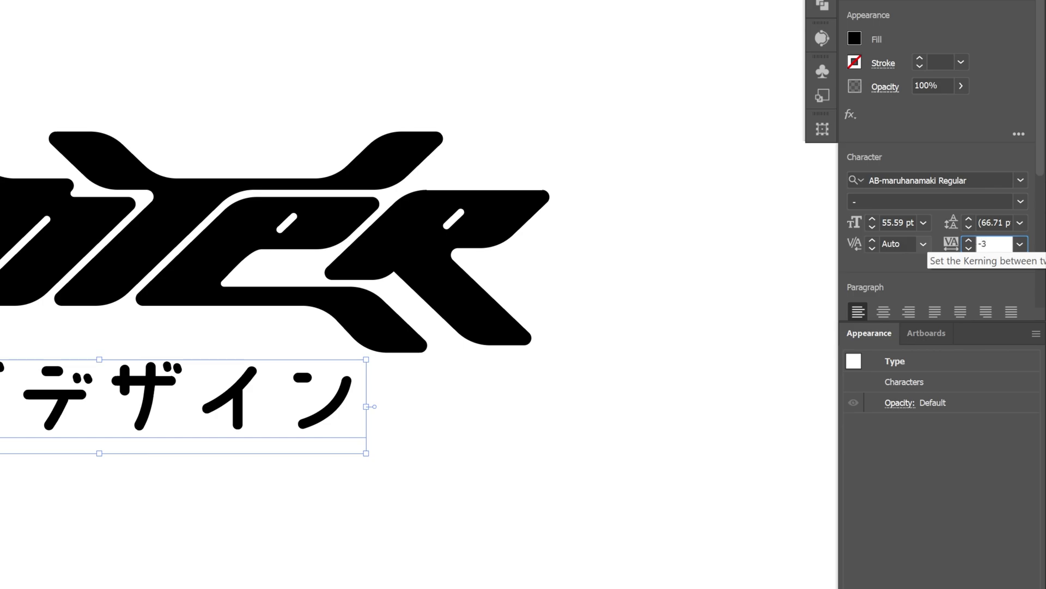
type("-300")
key("Return")
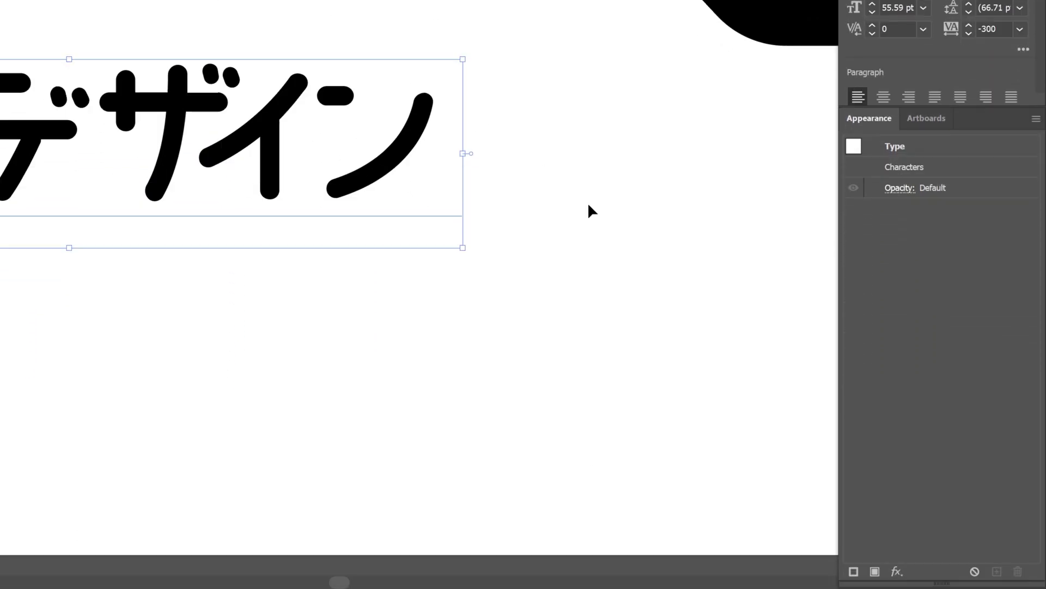
Thicken the Japanese text slightly with an Offset Path effect.
left_click(898, 573)
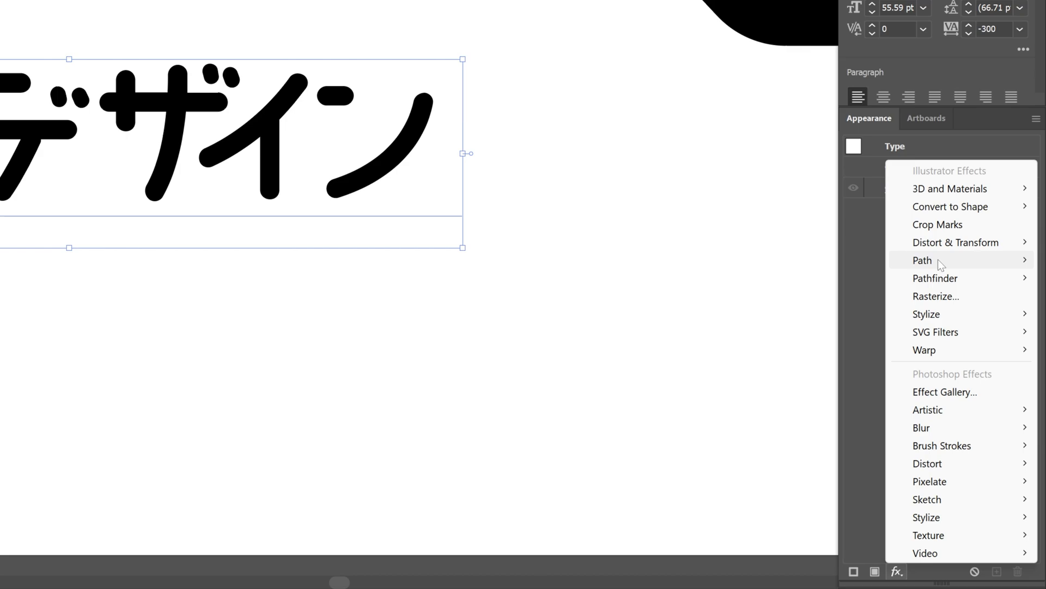
mouse_move(934, 260)
left_click(846, 260)
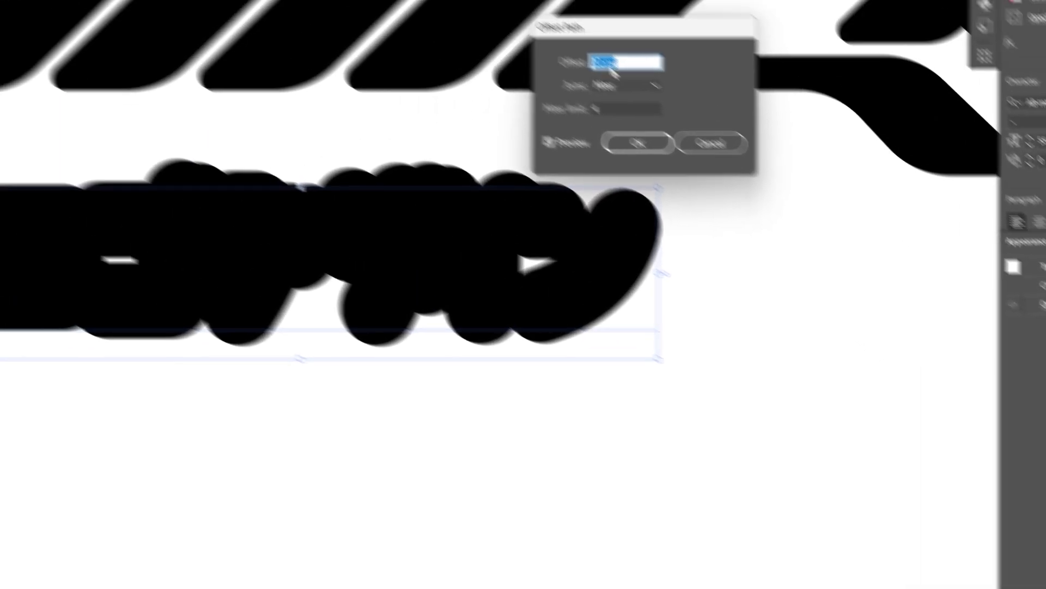
key("Down")
key("Down")
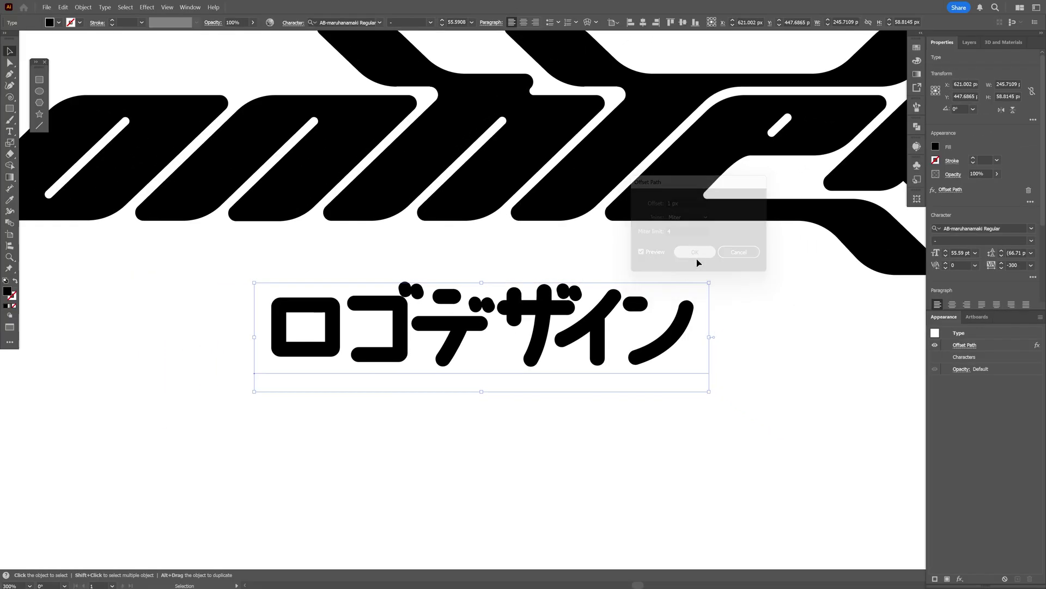
left_click(777, 235)
Move the Japanese text up under the wordmark beside the E's tail and expand its appearance.
left_click_drag(593, 335, 664, 303)
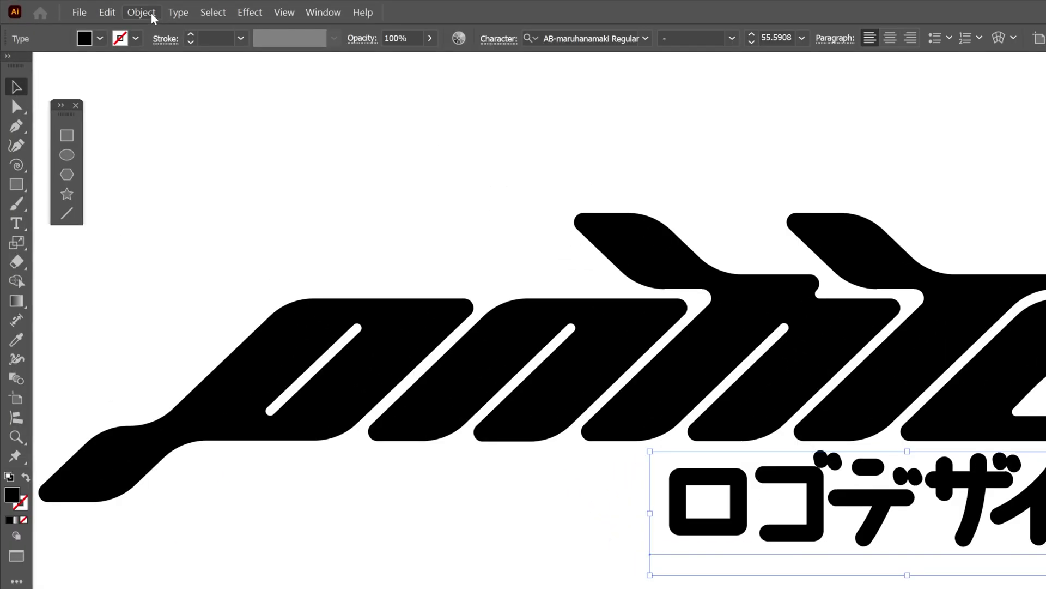
left_click(83, 7)
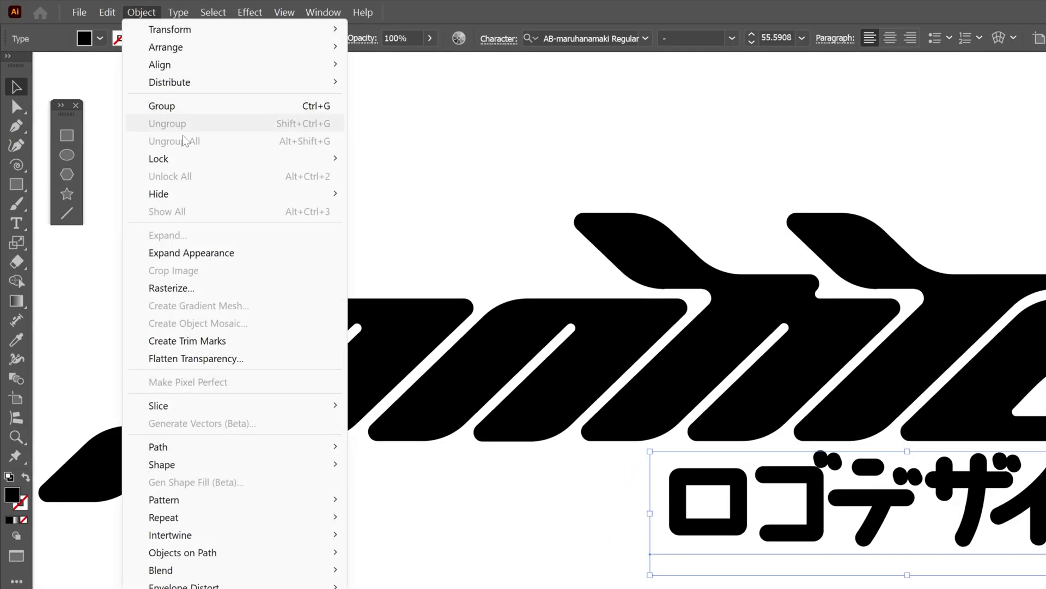
left_click(202, 251)
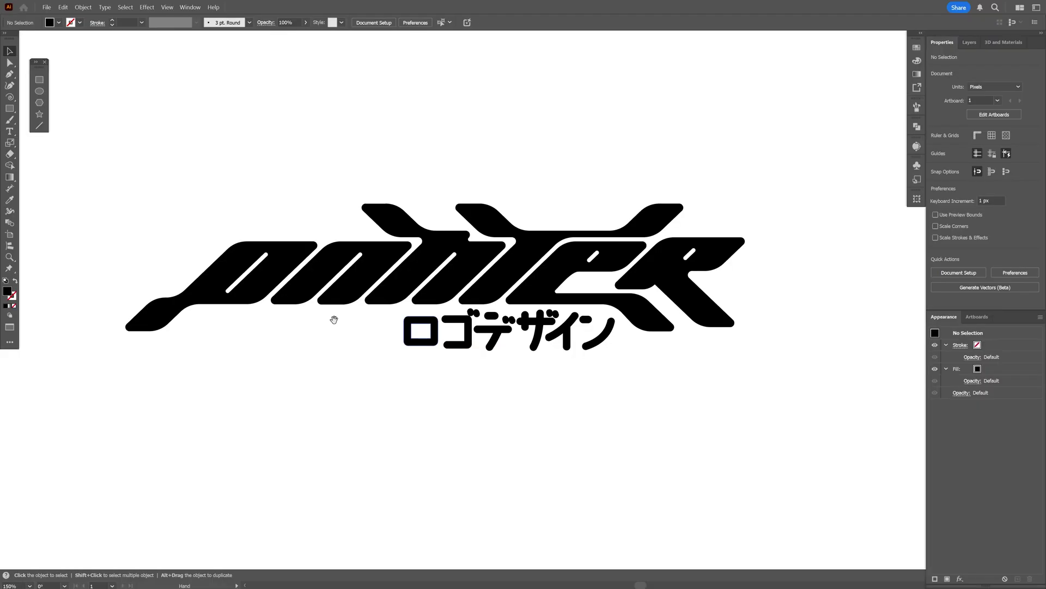
Draw a stepped bar about 228 by 16 px with the Pen tool between the P's tail and the Japanese text, thicker toward the text.
scroll(335, 321, "up", 2)
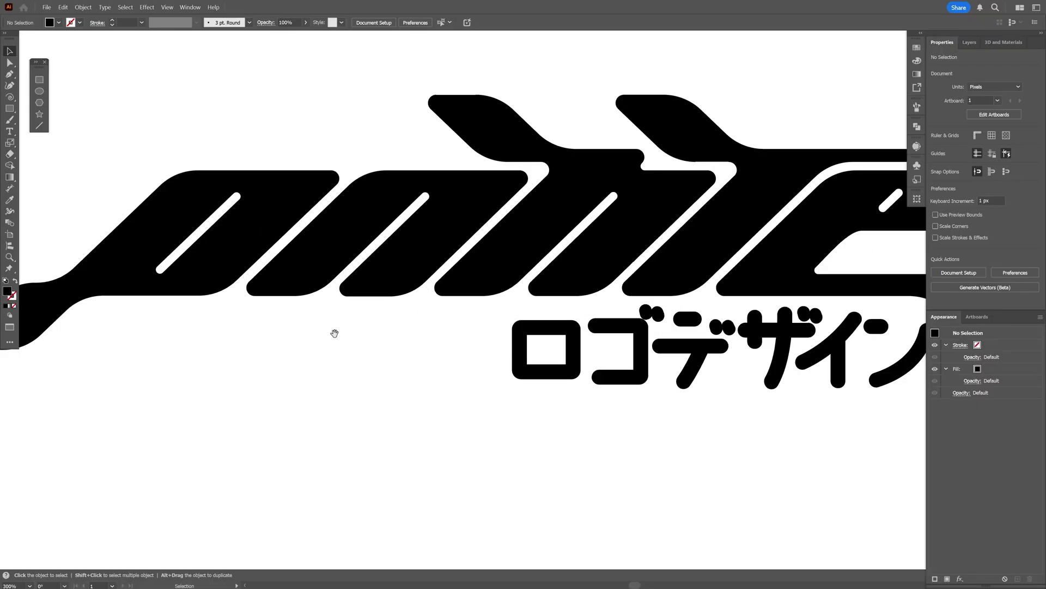
left_click_drag(334, 333, 518, 312)
scroll(436, 324, "up", 1)
key("p")
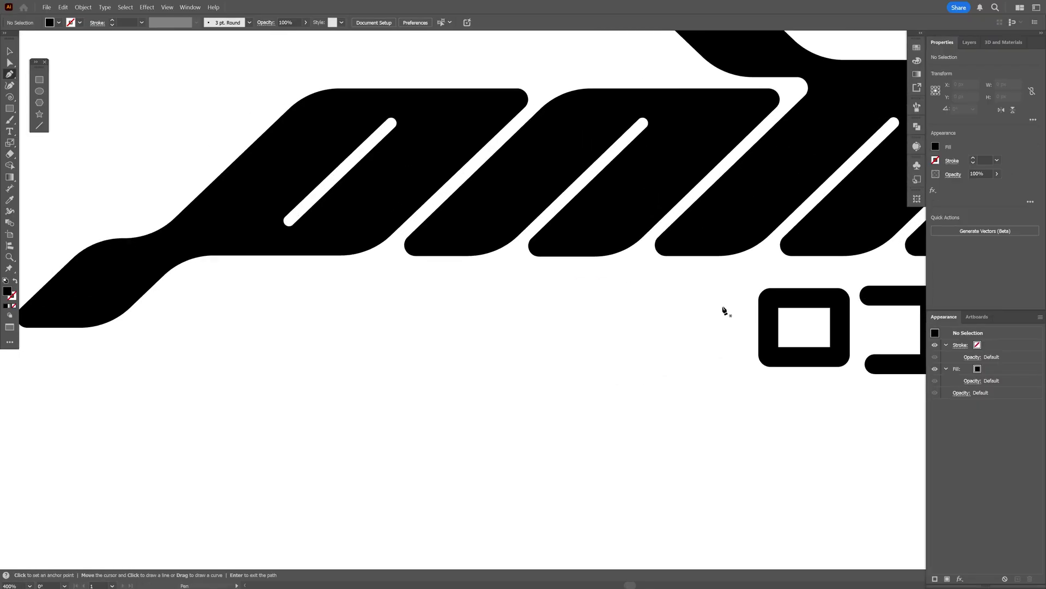
left_click(723, 307)
left_click(179, 307)
left_click(159, 326)
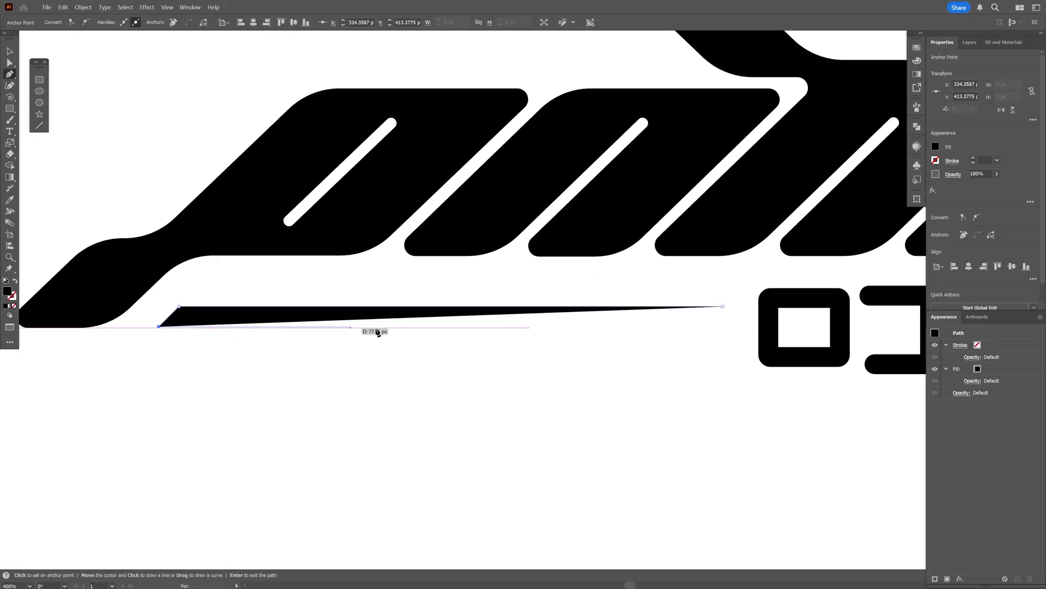
left_click(485, 326)
left_click(504, 346)
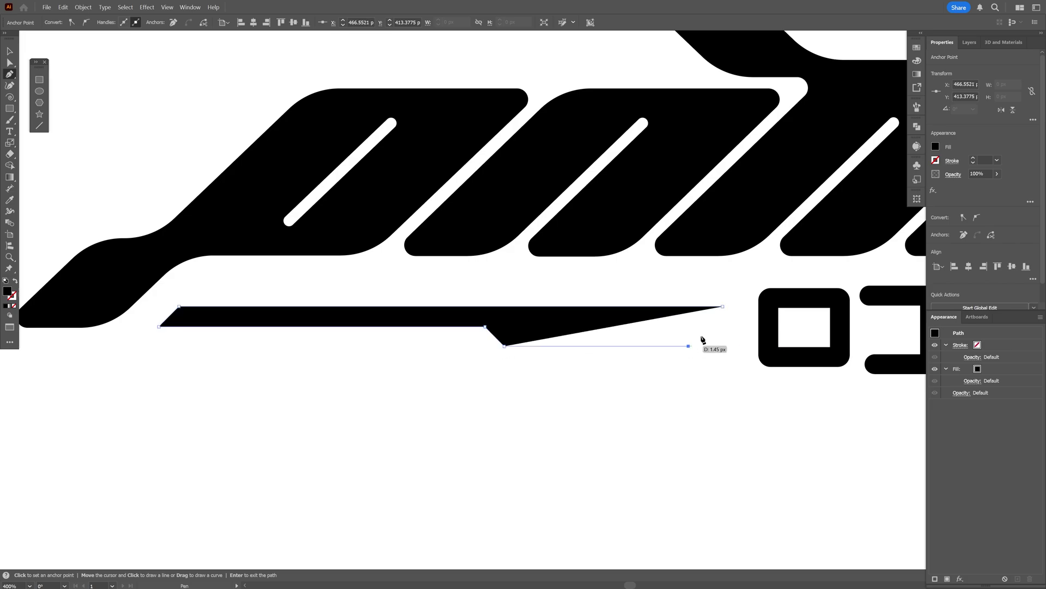
left_click(723, 307)
key("v")
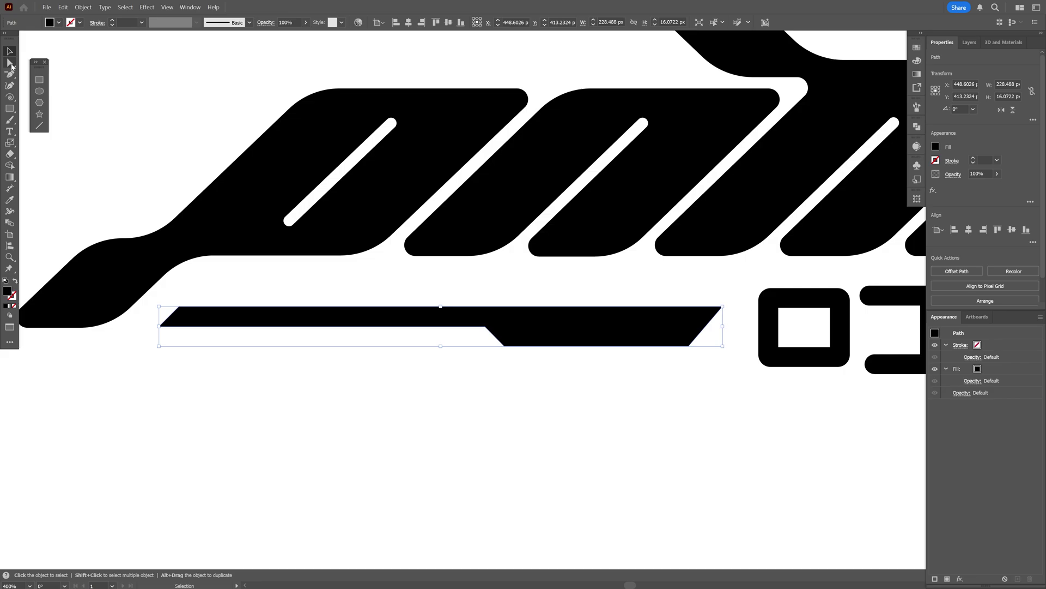
Round the corners of the stepped bar, giving its thin left end a fully rounded tip.
left_click(11, 65)
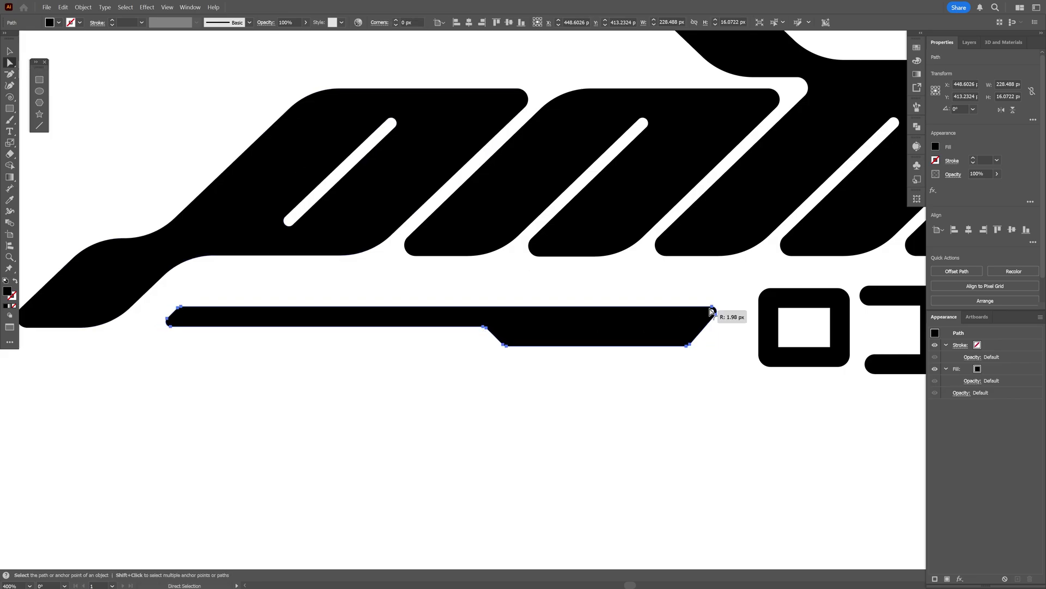
left_click_drag(697, 311, 677, 311)
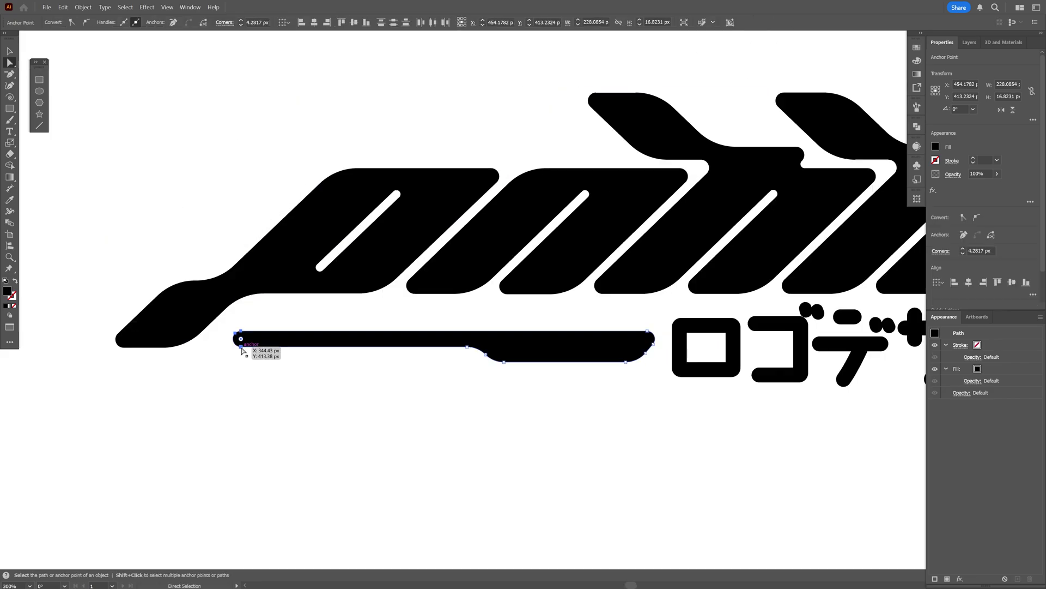
left_click_drag(241, 339, 219, 396)
key("v")
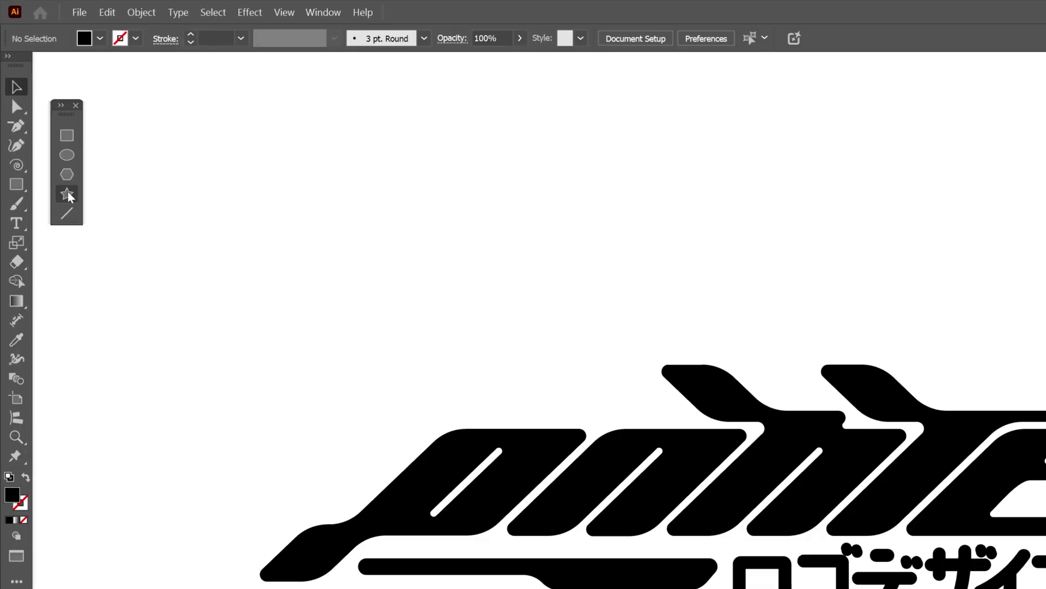
Draw a black four-pointed star in the empty area above the P.
left_click(67, 194)
left_click_drag(341, 308, 456, 354)
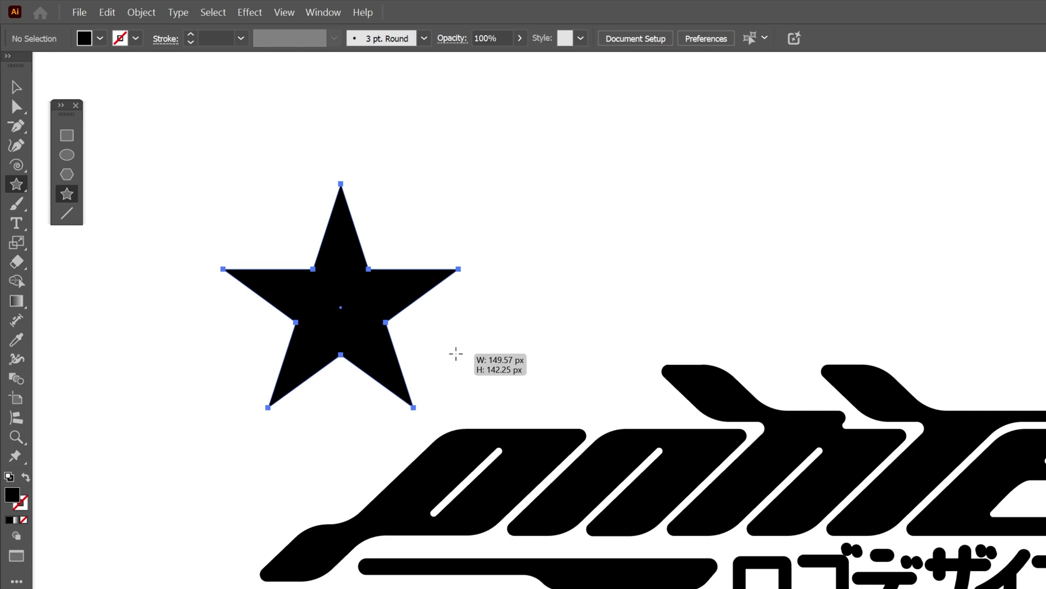
left_click_drag(456, 354, 443, 334)
Round the star's four outer tips slightly and its inner corners into broad curves, about 117 px wide overall.
key("a")
mouse_move(373, 346)
left_mouse_down()
mouse_move(390, 351)
mouse_move(380, 346)
left_mouse_up()
left_click_drag(389, 356, 291, 262)
left_click_drag(382, 349, 430, 381)
Shear the rounded four-pointed star so it slants to the right like the lettering.
key("v")
left_click(449, 364)
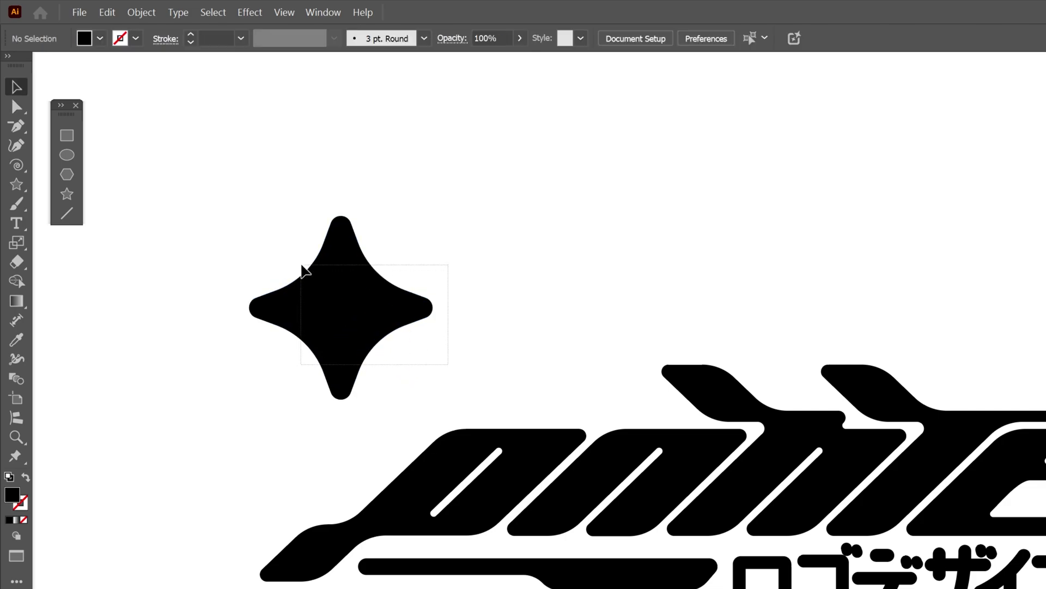
left_click_drag(303, 268, 303, 268)
left_click(11, 243)
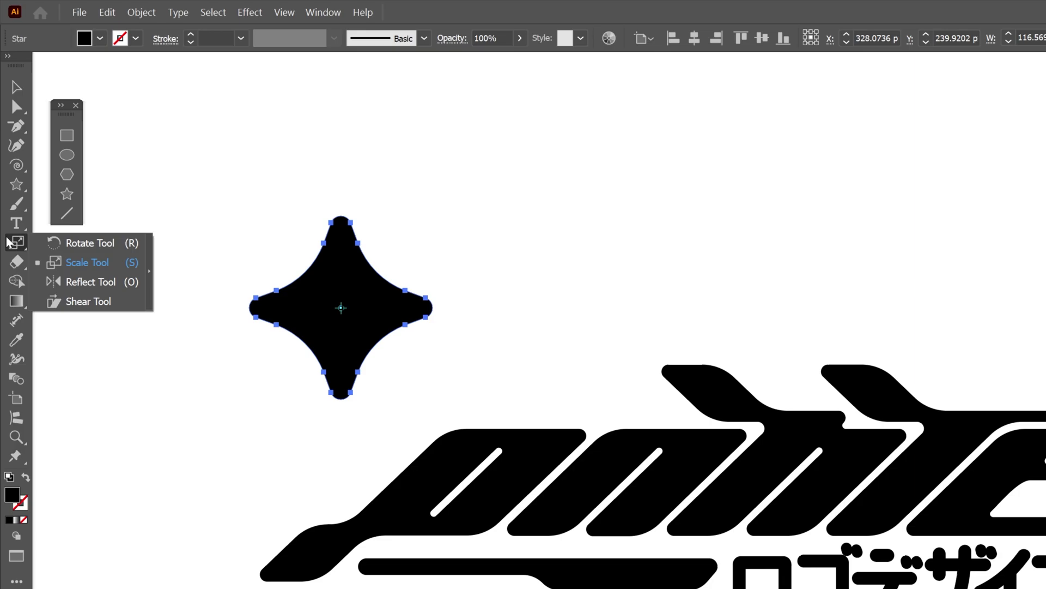
left_click(96, 303)
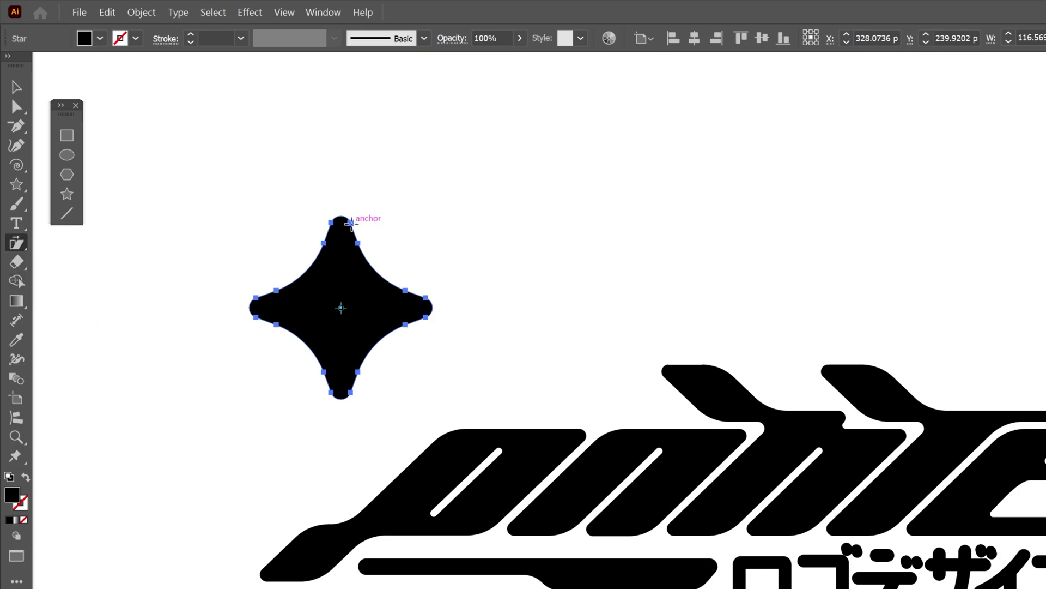
left_click_drag(350, 223, 381, 232)
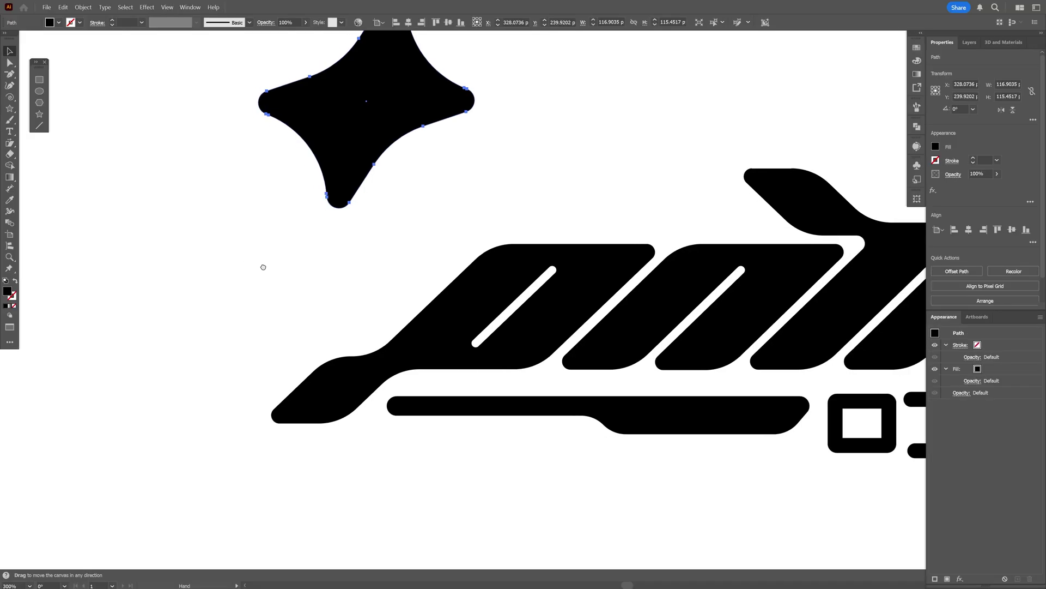
Place the slanted star beside the P's tail and add two smaller copies above it, the leftmost about 53 by 52 px.
left_click_drag(360, 159, 450, 214)
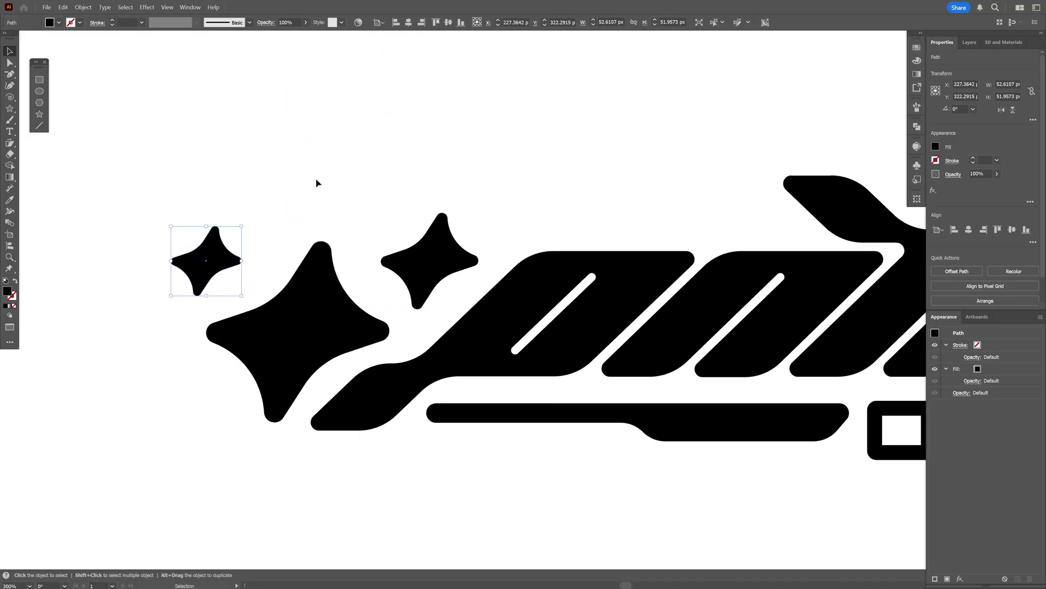
left_click(314, 187)
key("ctrl+1")
key("ctrl+=")
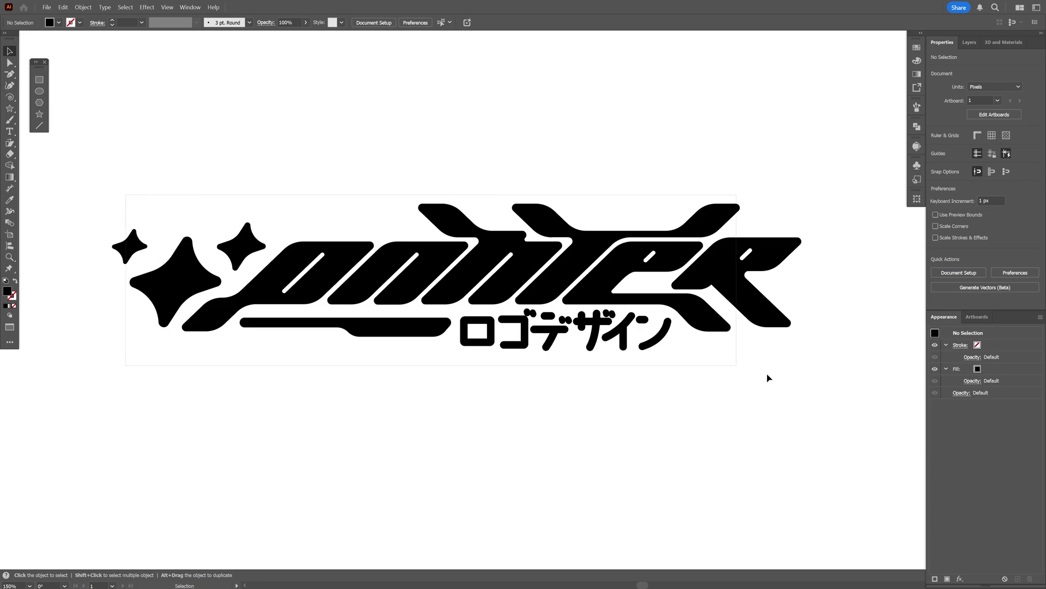
Group the wordmark, Japanese text, bar and stars together.
key("ctrl+a")
right_click(575, 249)
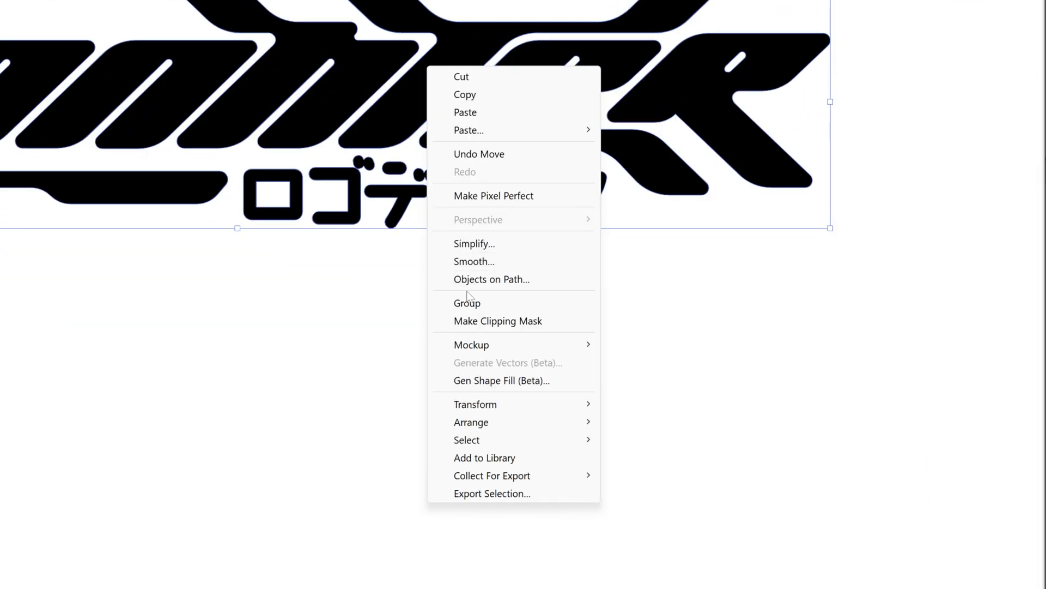
left_click(469, 299)
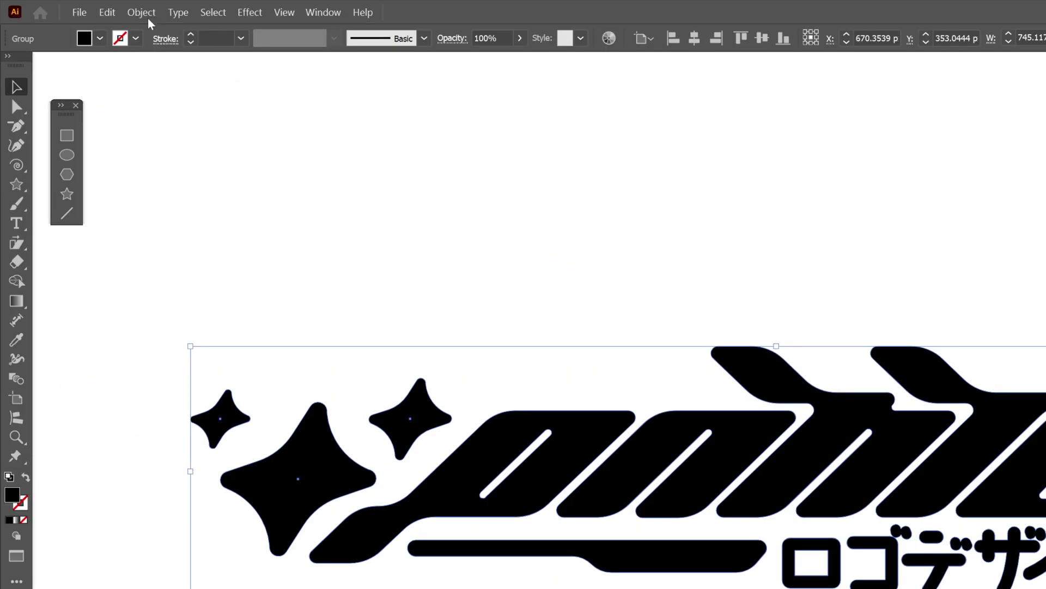
Offset the path of the grouped logo by 8 px with Round joins.
left_click(141, 12)
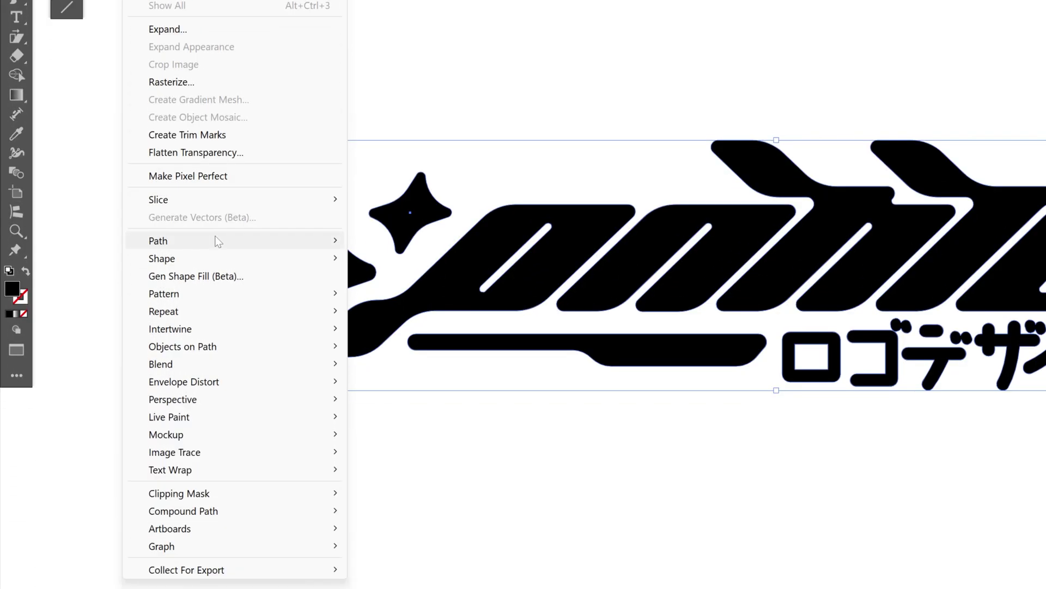
mouse_move(315, 447)
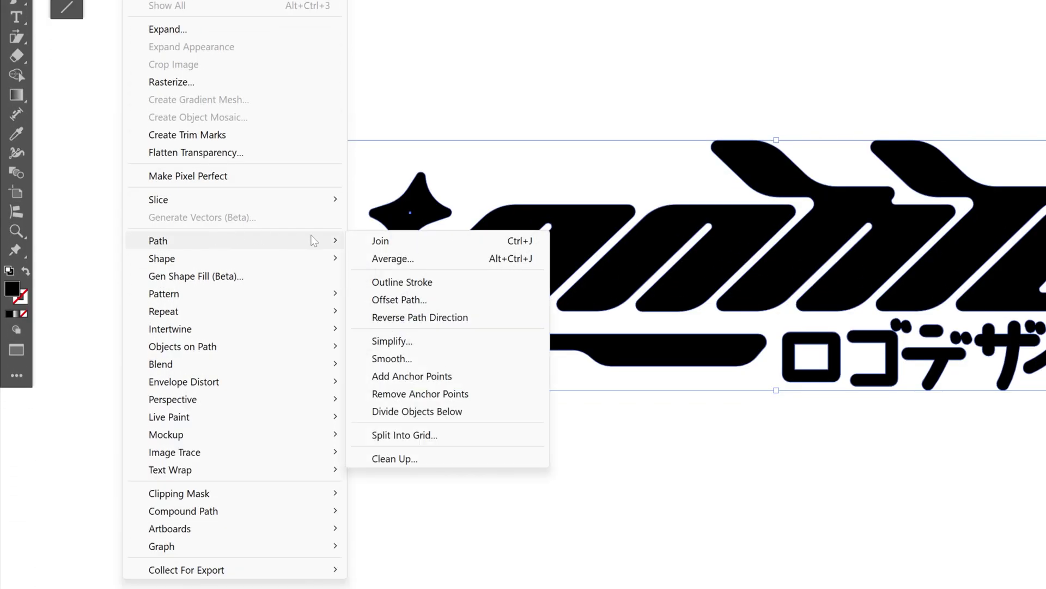
left_click(421, 299)
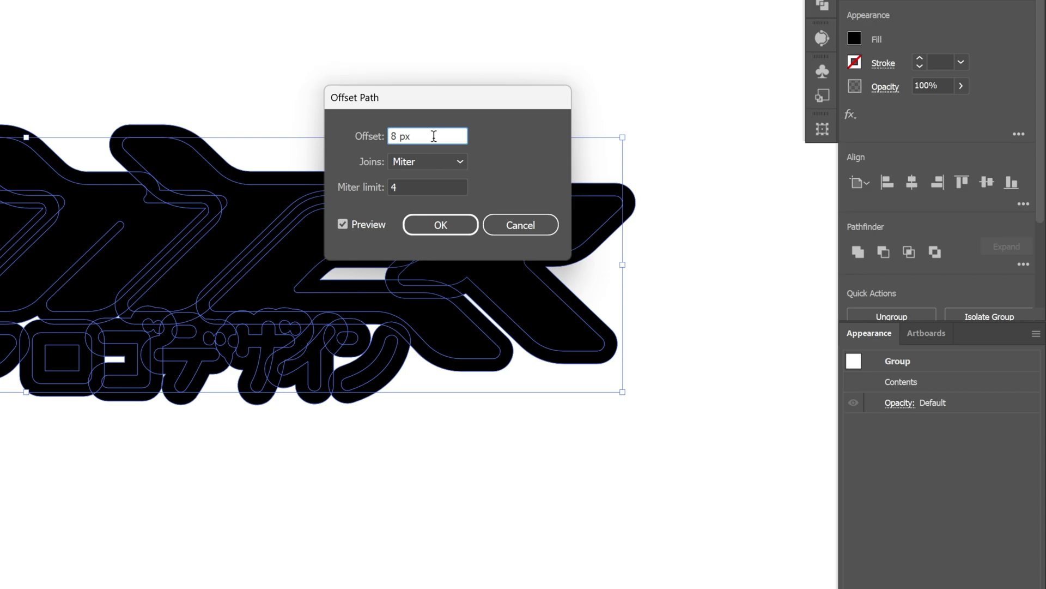
left_click(423, 162)
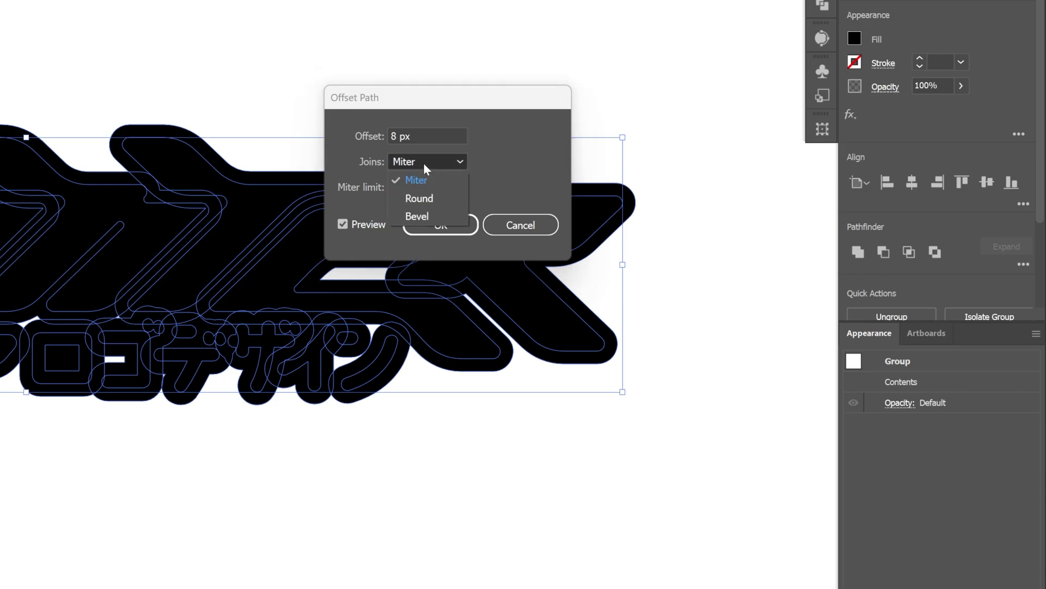
left_click(424, 200)
left_click(432, 227)
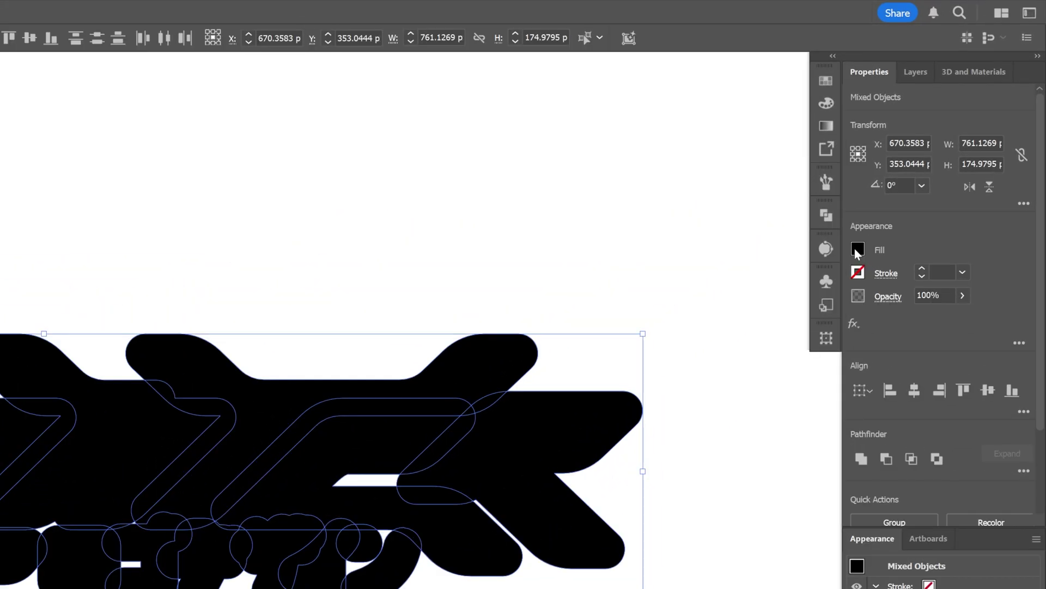
Fill the offset outline with orange and unite its overlapping pieces.
left_click(854, 249)
left_click(839, 304)
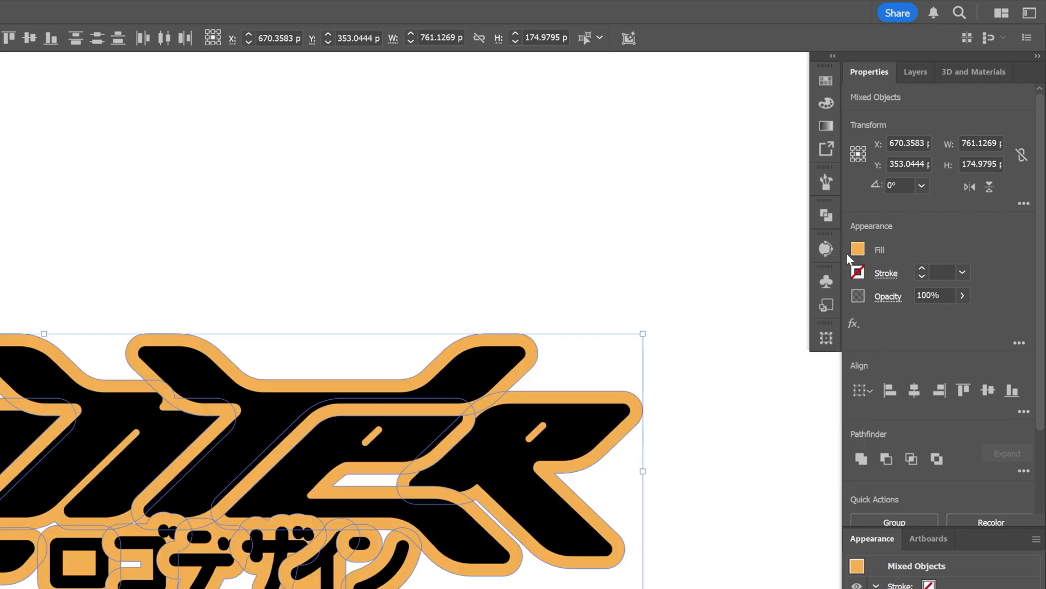
left_click(825, 216)
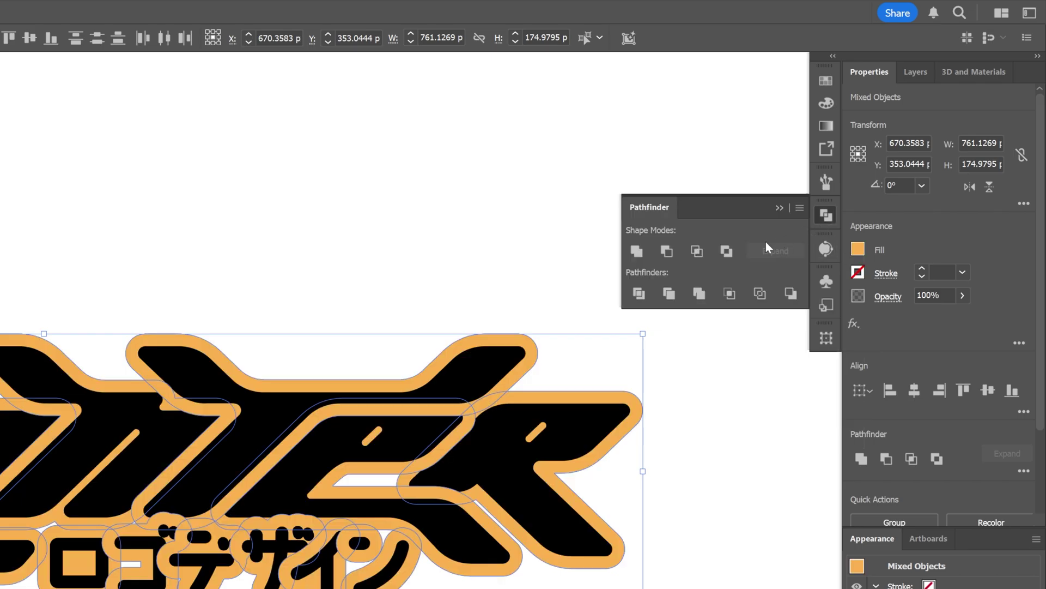
left_click(636, 252)
Ungroup the logo and its orange outline twice so the outline shapes can be selected separately.
right_click(223, 379)
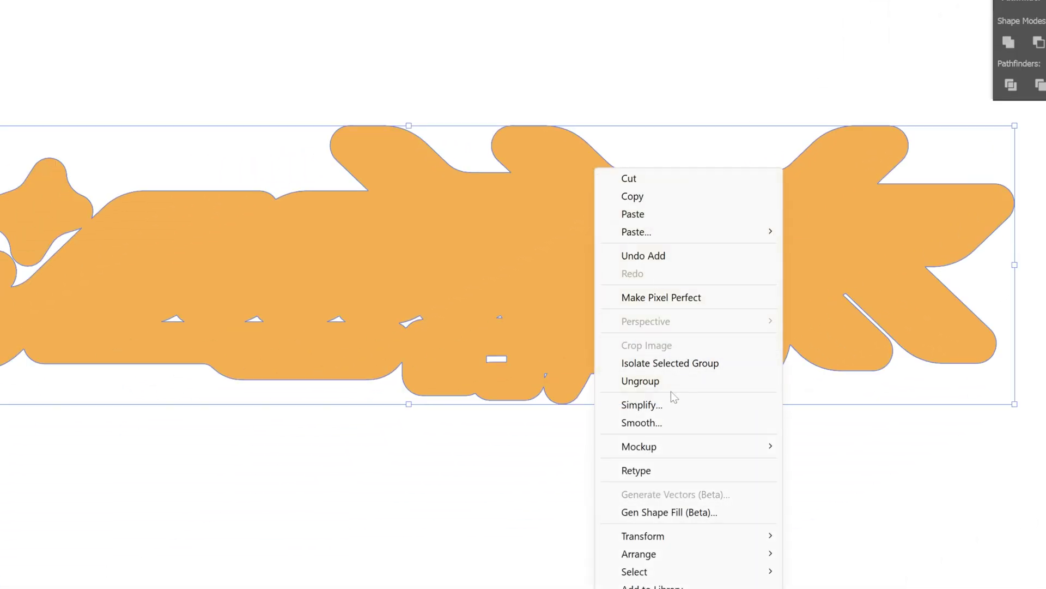
left_click(673, 382)
right_click(610, 179)
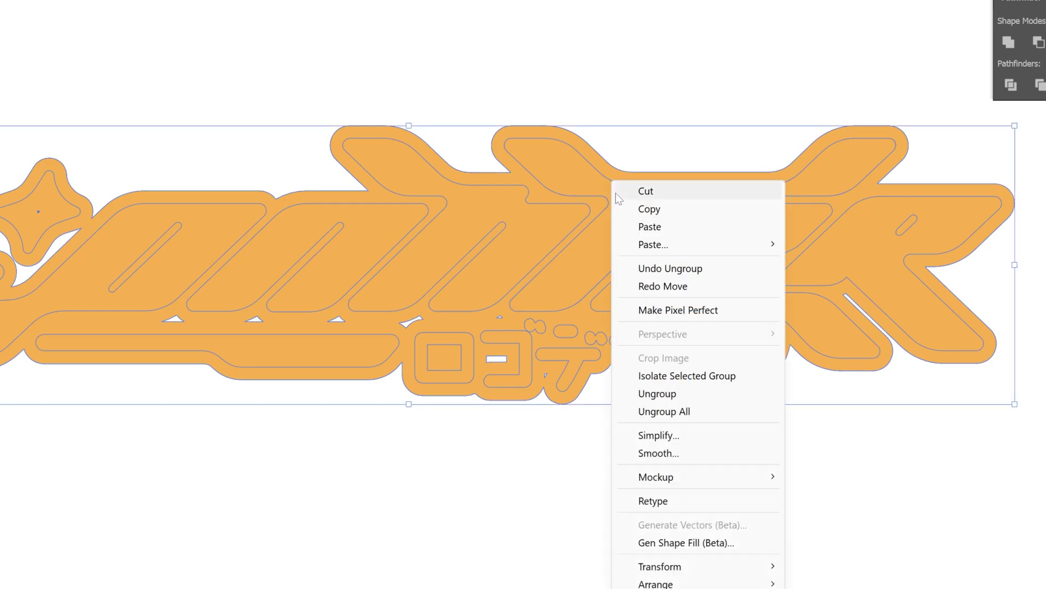
left_click(689, 390)
left_click(654, 156)
left_click_drag(648, 179, 490, 402)
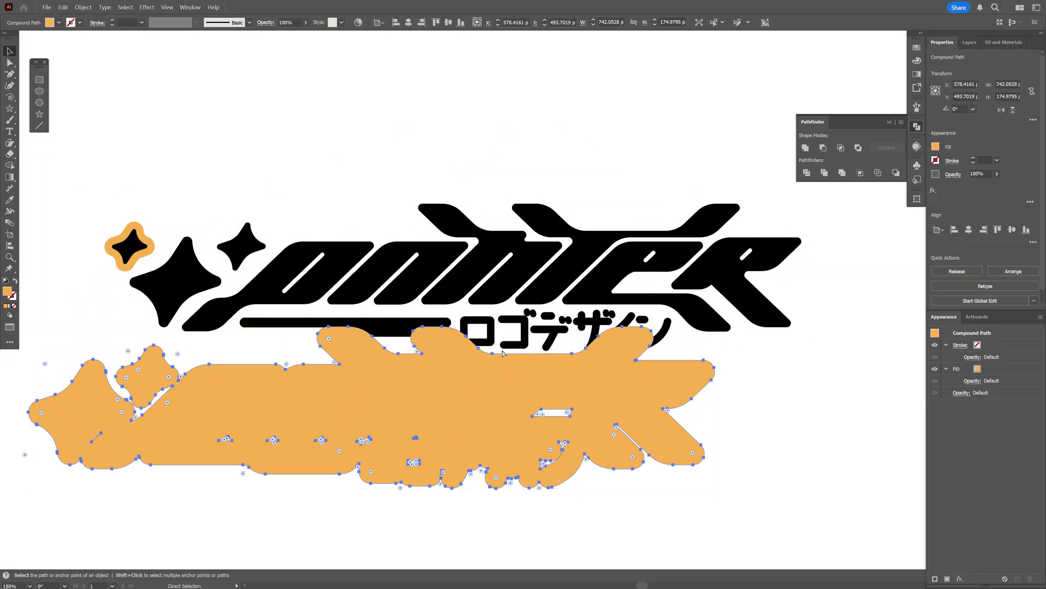
key("ctrl+z")
Delete the small holes inside the orange outline, including the slot in the E and the gaps around the Japanese text.
left_click(10, 63)
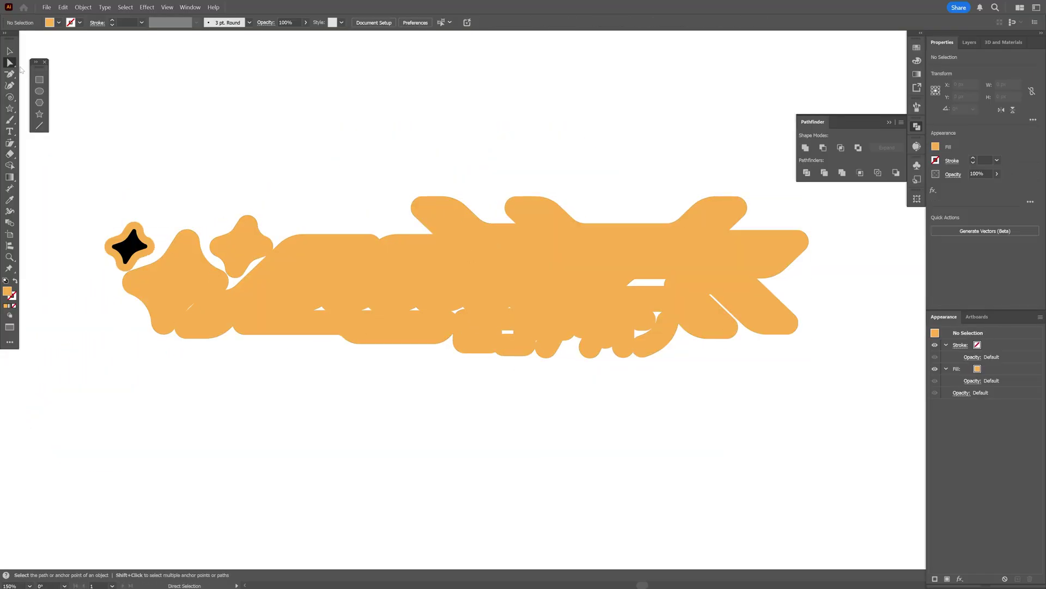
scroll(666, 268, "up", 2)
scroll(678, 272, "up", 1)
left_click(666, 300)
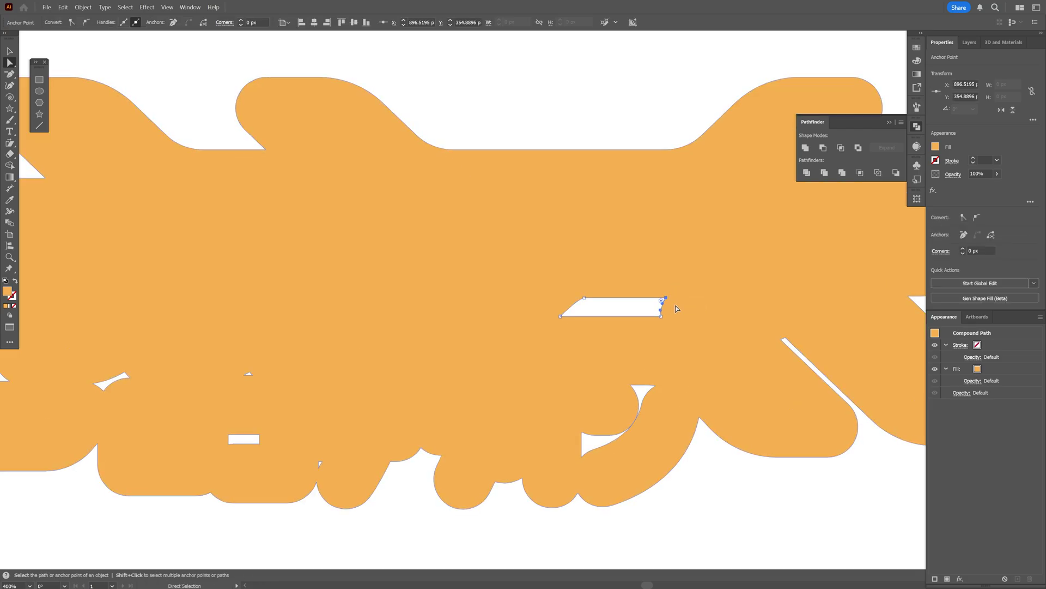
key("Delete")
key("Delete")
left_click(650, 387)
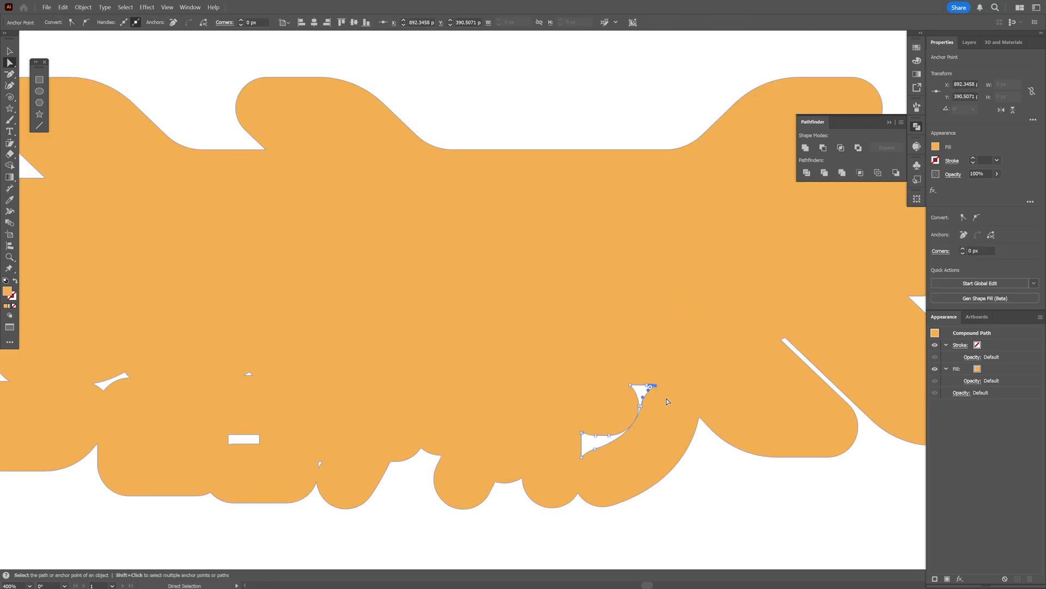
key("Delete")
key("Delete")
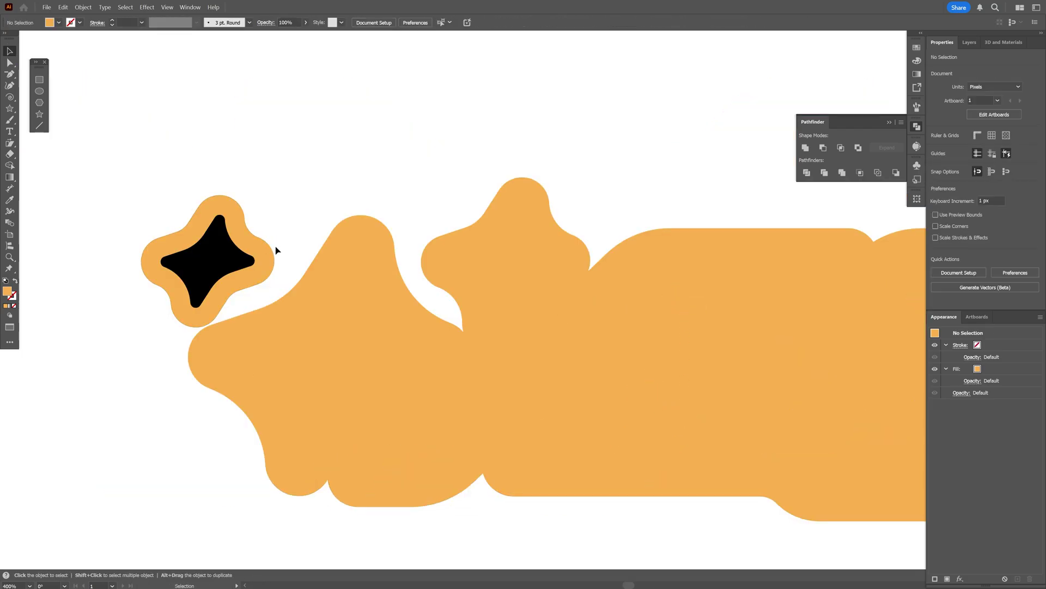
Group the large orange outline with the small star's orange outline and send the group to the back.
left_click(305, 295)
left_click(261, 265, "shift")
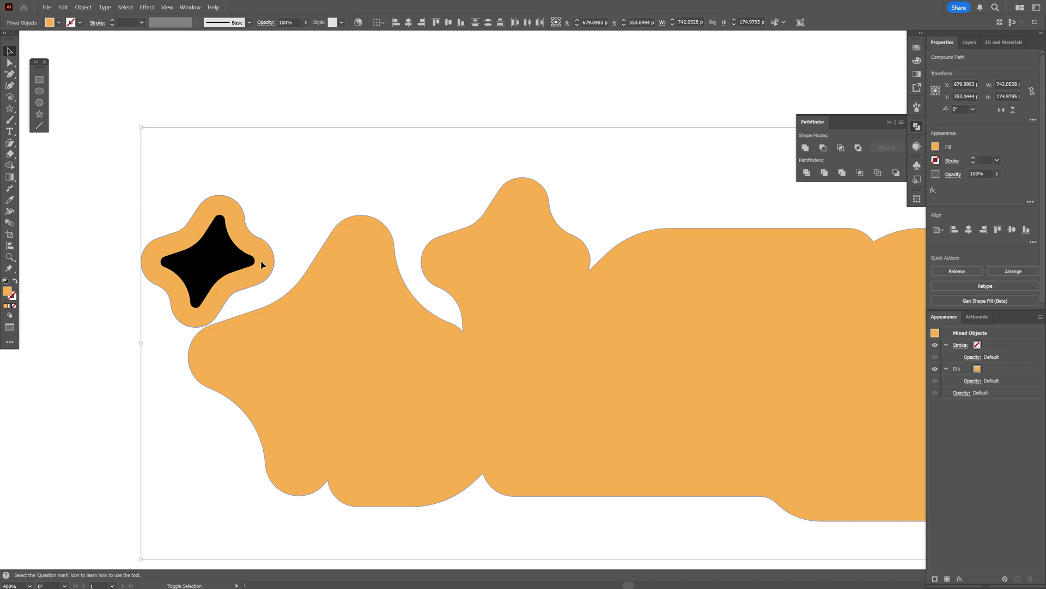
right_click(262, 265)
left_click(302, 400)
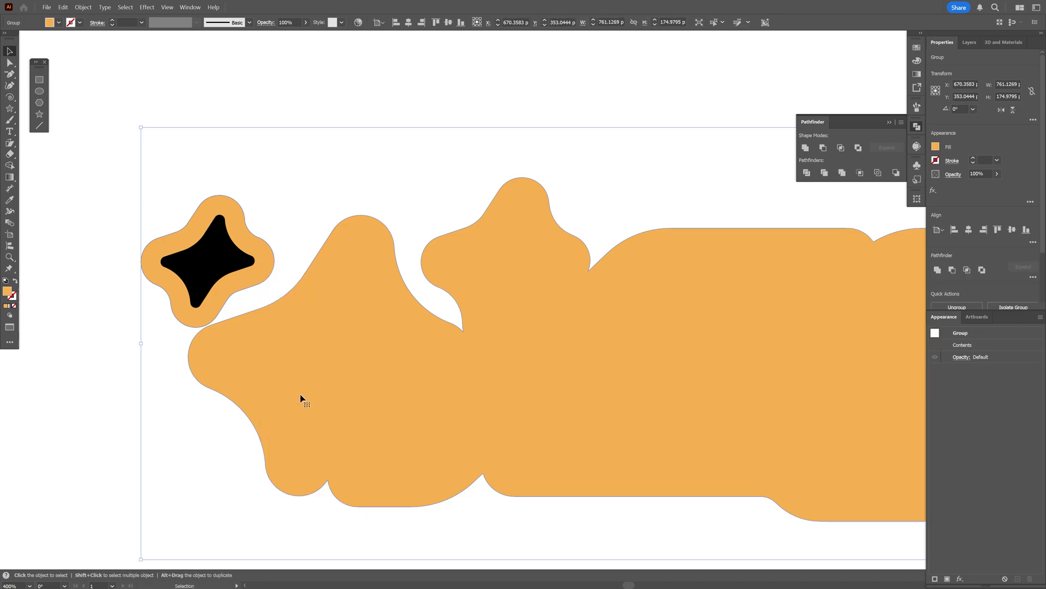
right_click(339, 323)
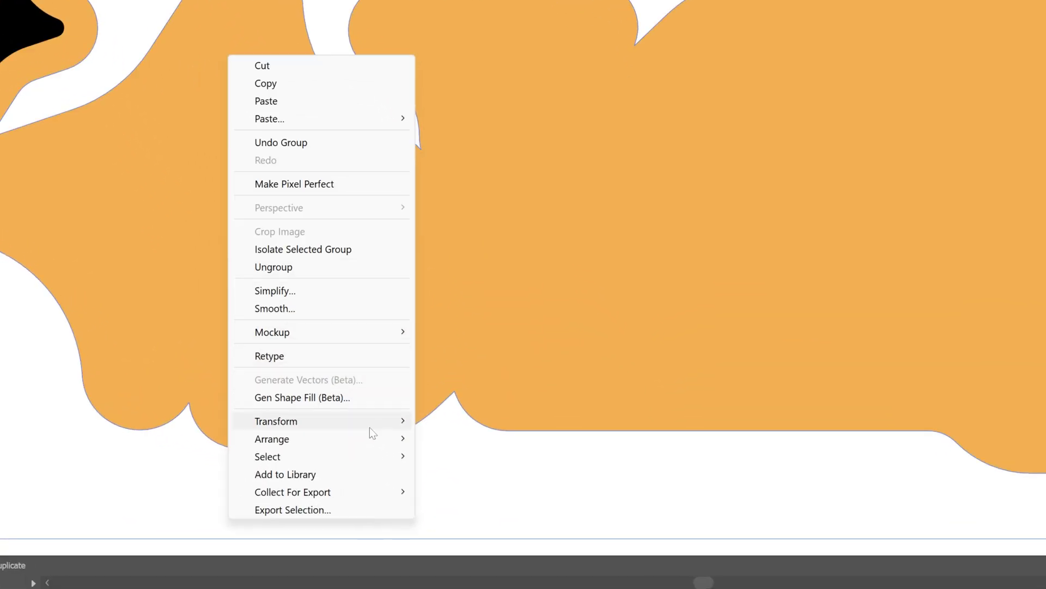
mouse_move(393, 461)
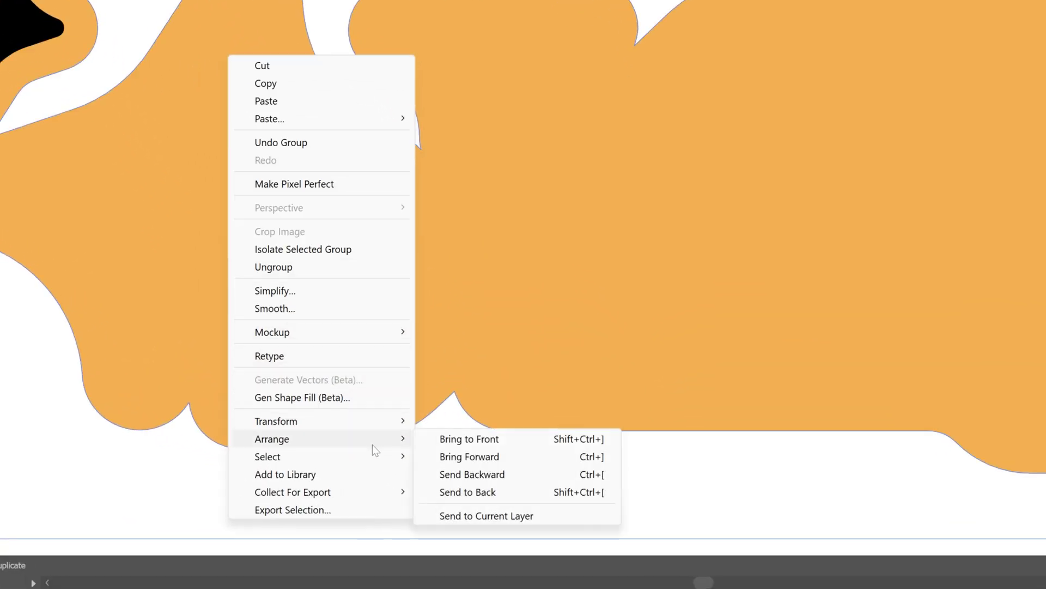
left_click(488, 493)
left_click_drag(589, 257, 589, 249)
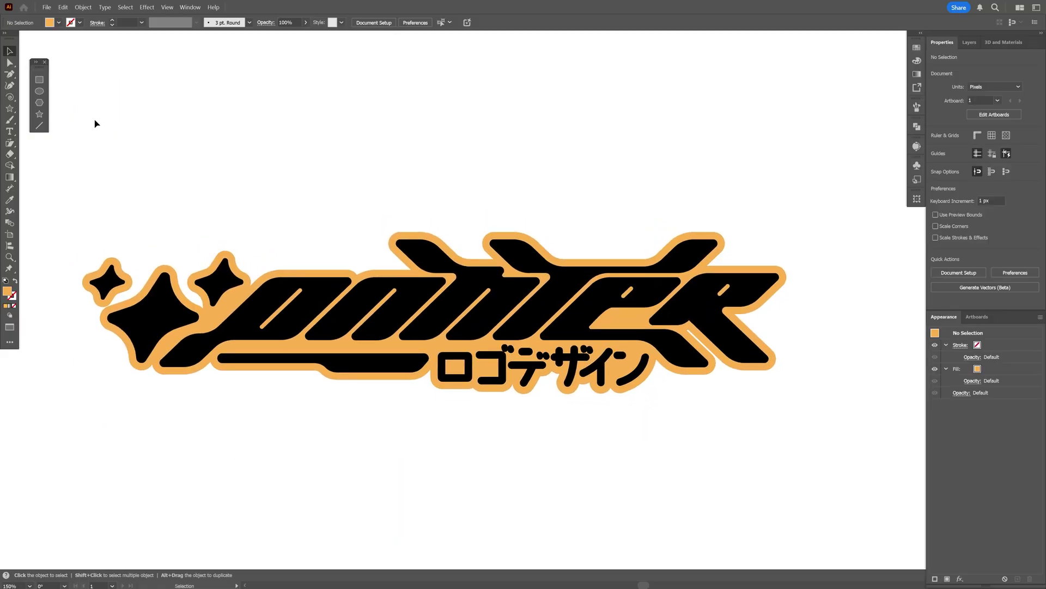
Draw an orange five-pointed star above the logo and stretch its left point far out horizontally.
left_click(39, 115)
left_click_drag(423, 145, 494, 168)
left_click(9, 63)
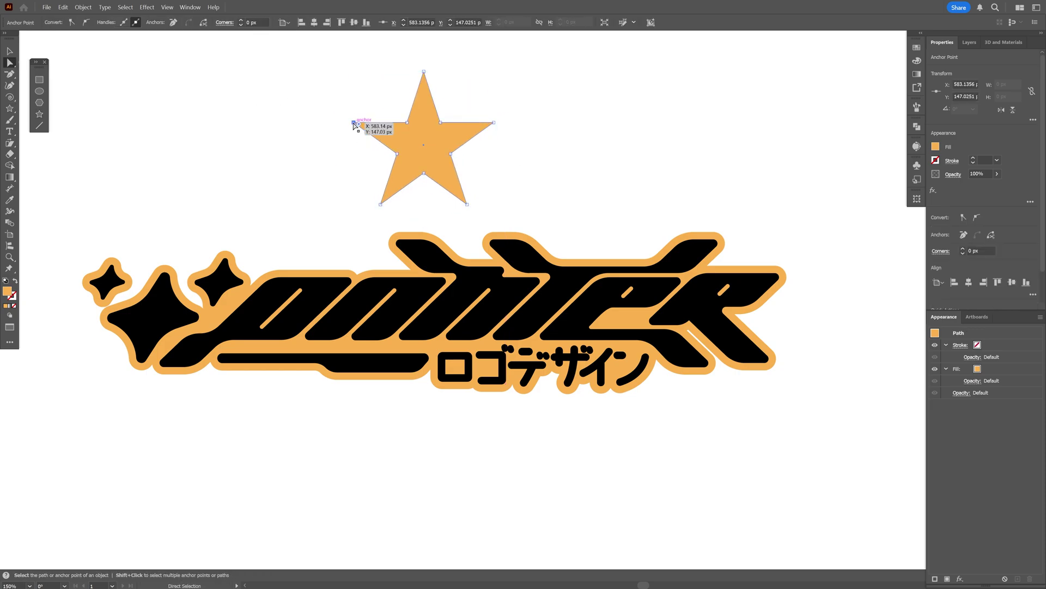
left_click_drag(353, 123, 207, 123)
Move the stretched star over the R at the wordmark's end and fill it with black sampled from the logo.
key("v")
scroll(284, 189, "down", 1)
left_click_drag(386, 153, 606, 252)
key("i")
left_click(477, 280)
Send the black star to the back and enlarge it to about 852 by 398 px.
key("v")
key("ctrl+shift+[")
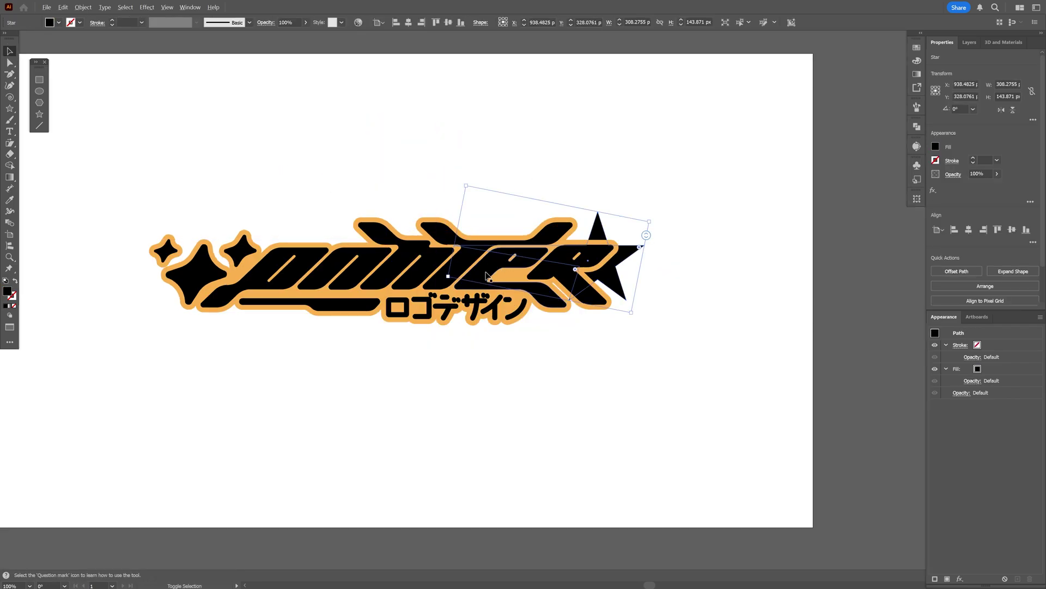
left_click_drag(448, 276, 169, 297)
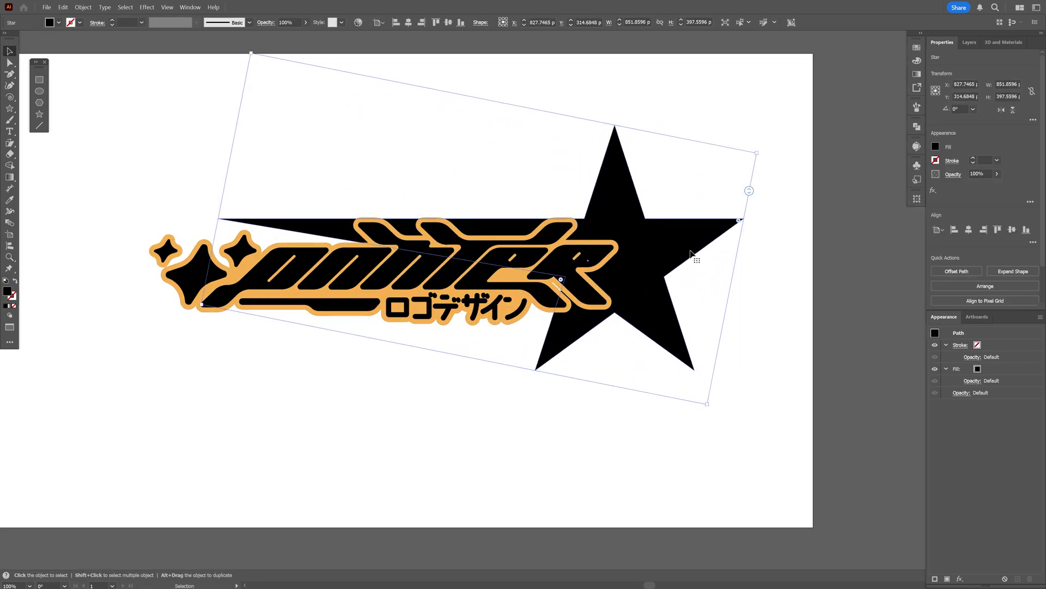
Expand the large star into an editable path and round all of its corners.
left_click(1013, 271)
key("a")
left_click_drag(634, 200, 640, 206)
key("v")
left_click(323, 179)
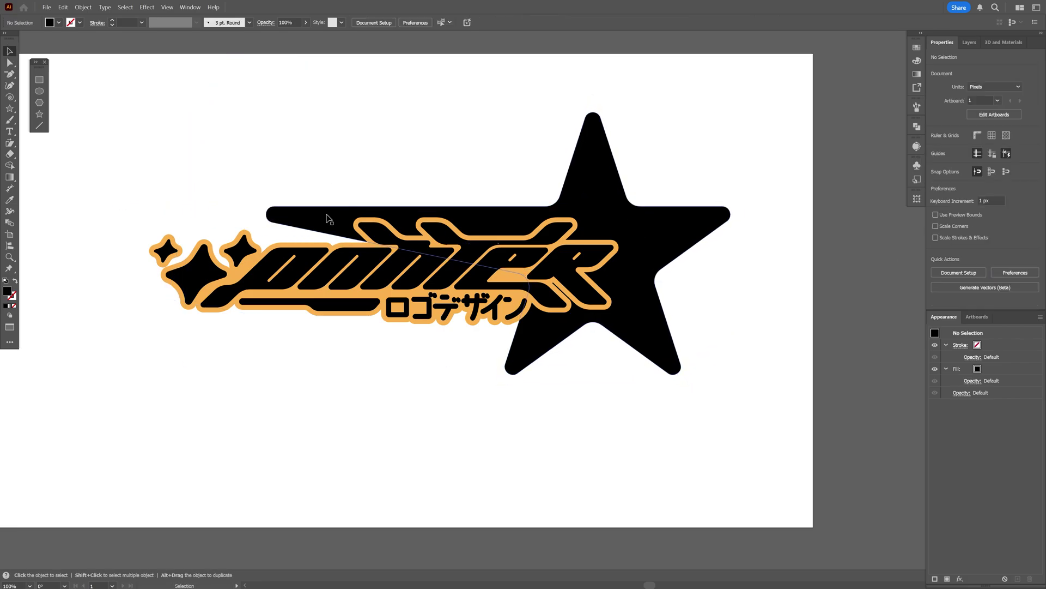
Create an outward offset path around the large rounded star.
left_click(330, 220)
left_click(83, 7)
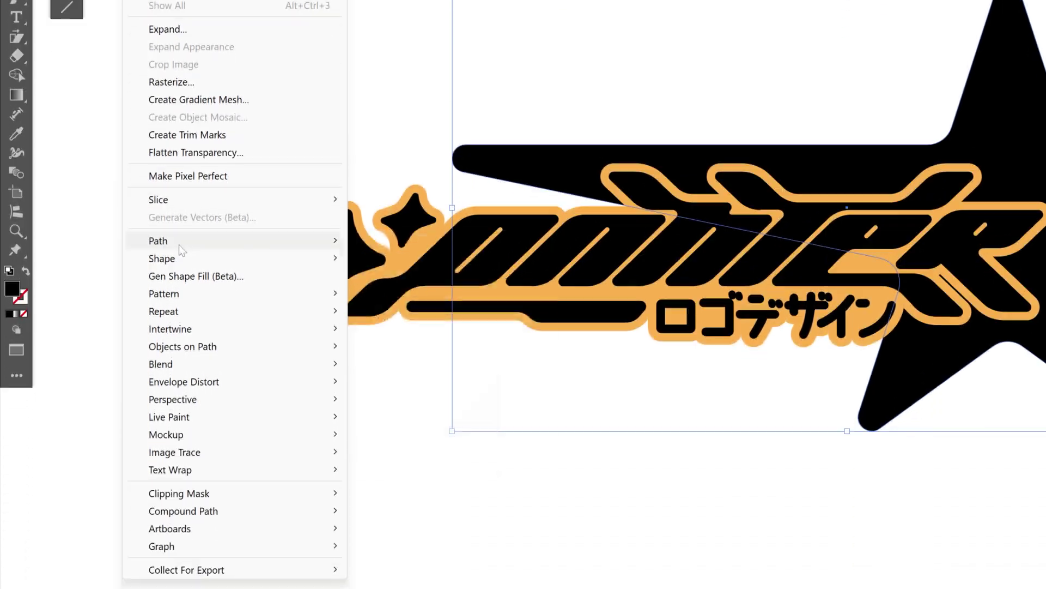
mouse_move(180, 245)
left_click(430, 305)
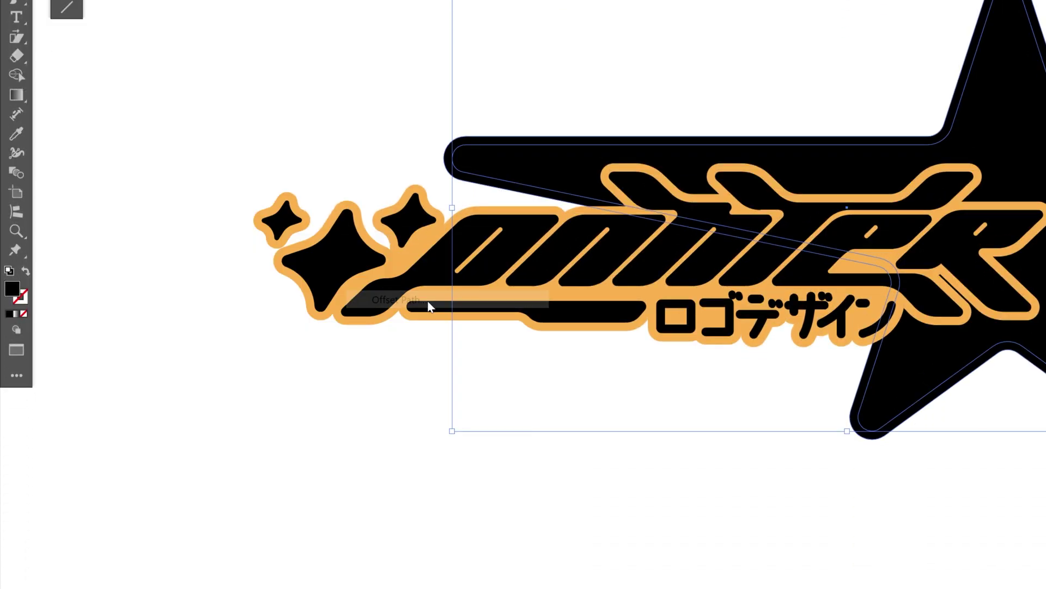
left_click(824, 225)
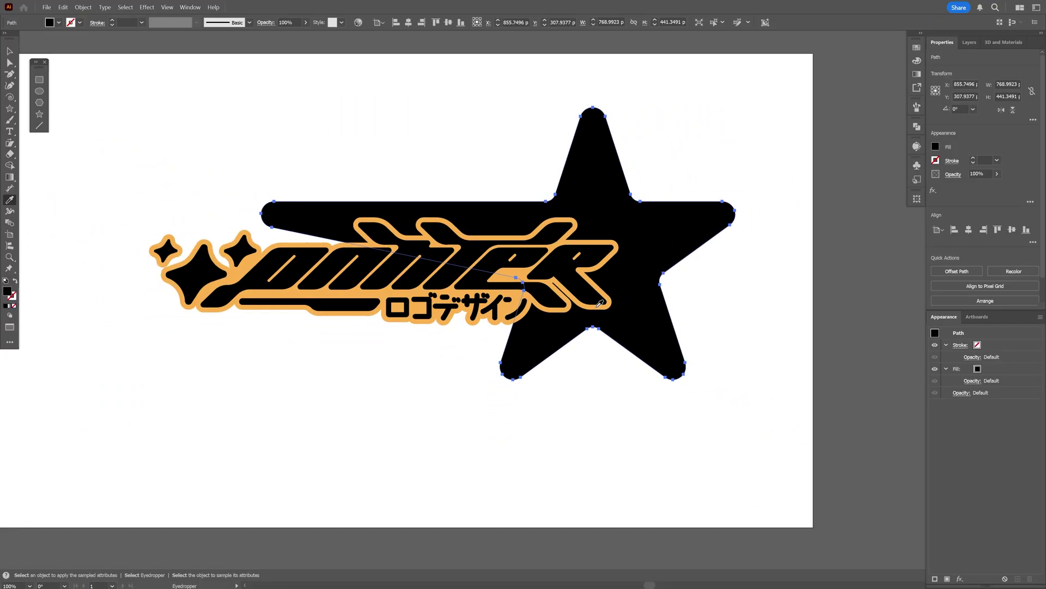
Colour the large star's offset path orange by sampling the wordmark's outline, and deselect it.
left_click(600, 304)
key("v")
left_click(769, 167)
Select all of the logo artwork and combine it into one group.
key("ctrl+a")
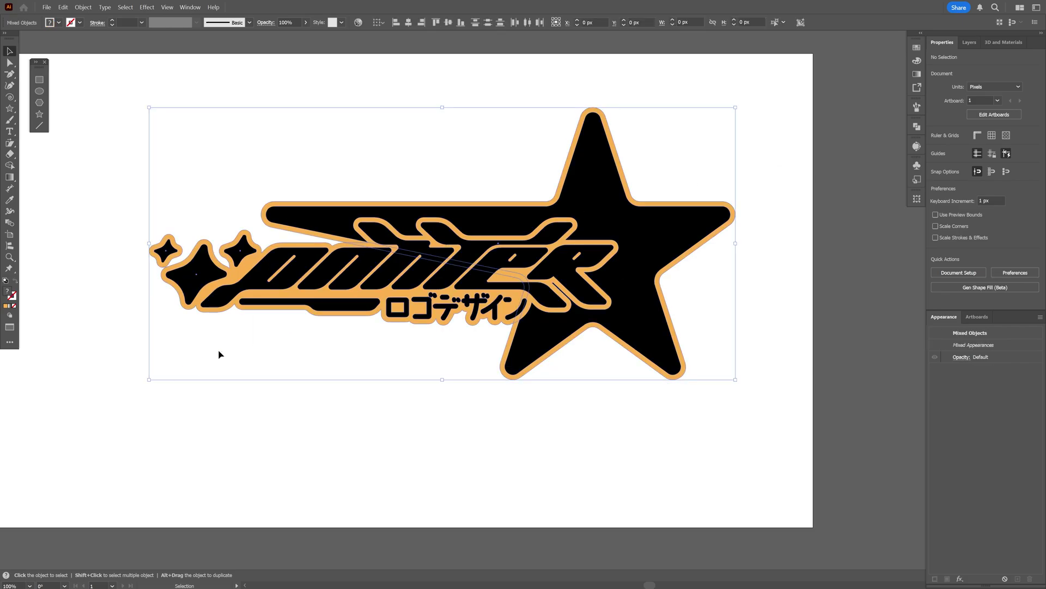
right_click(349, 265)
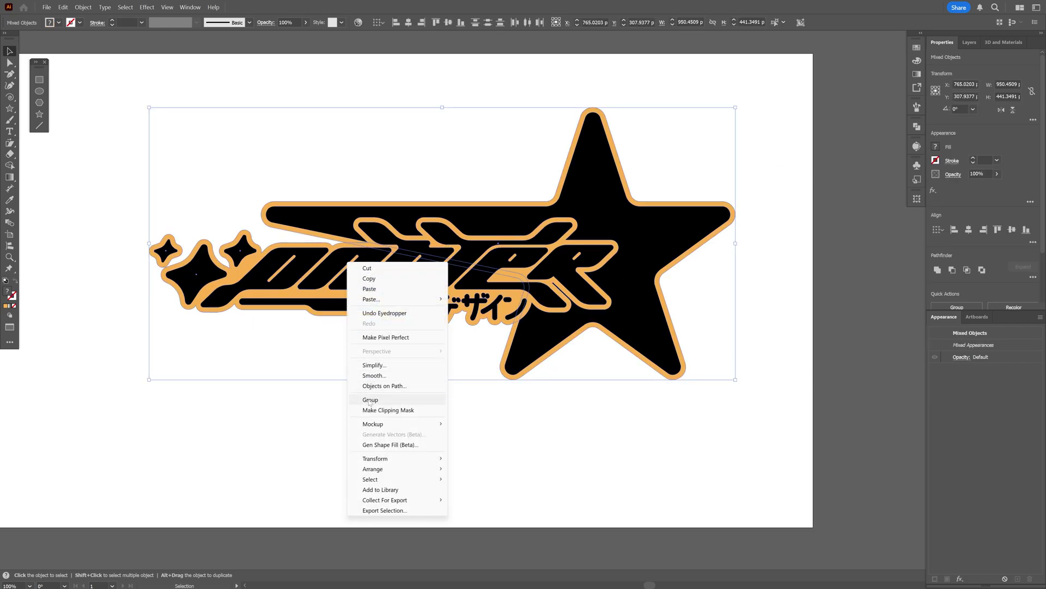
left_click(370, 400)
key("ctrl+plus")
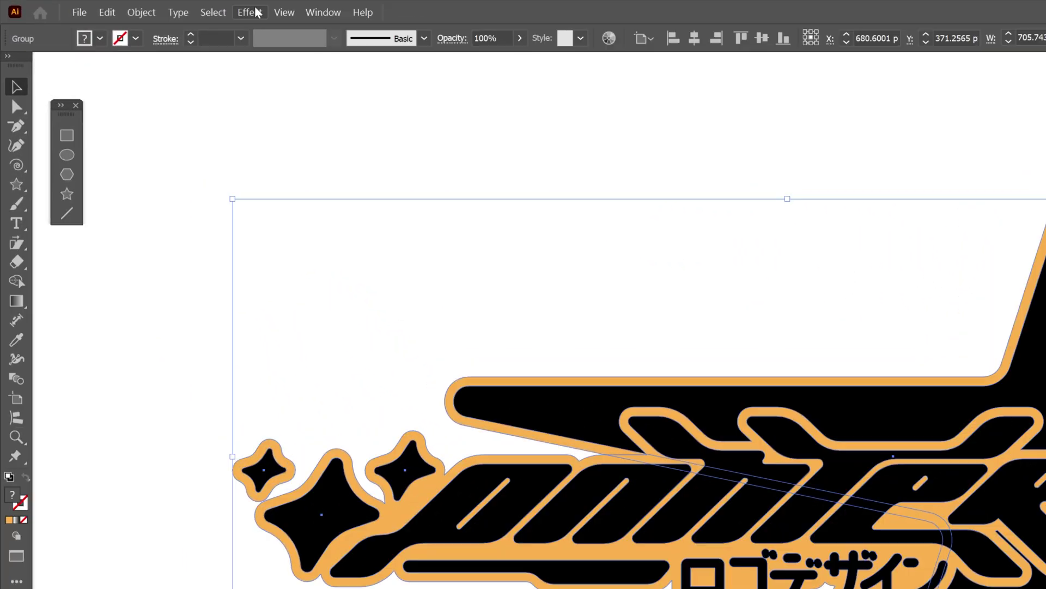
Start a classic 3D Rotate effect on the logo group with rotations of 0° about X, 28° about Y and 0° about Z.
left_click(147, 7)
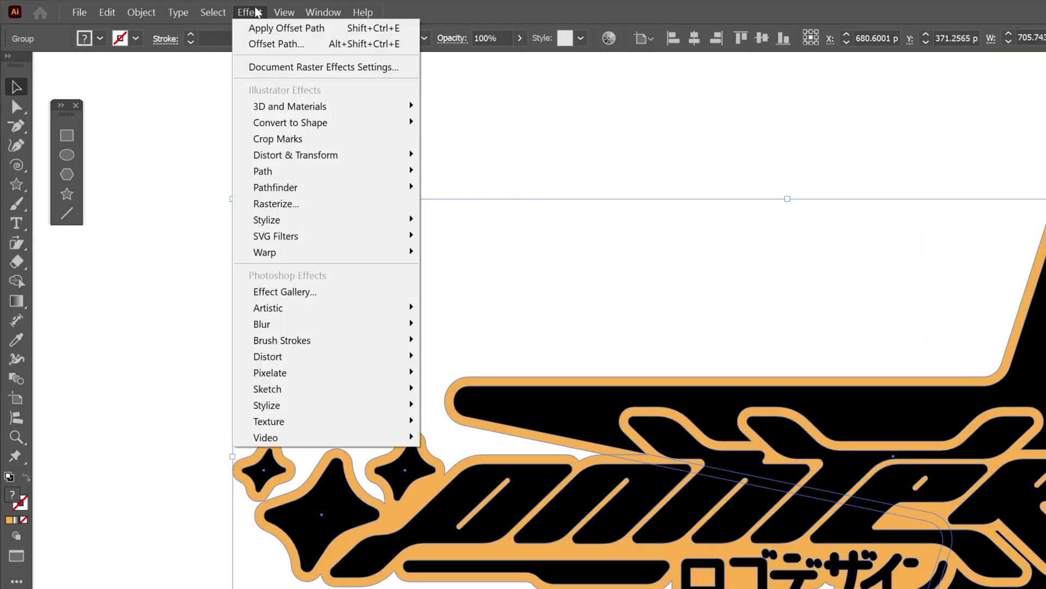
mouse_move(215, 67)
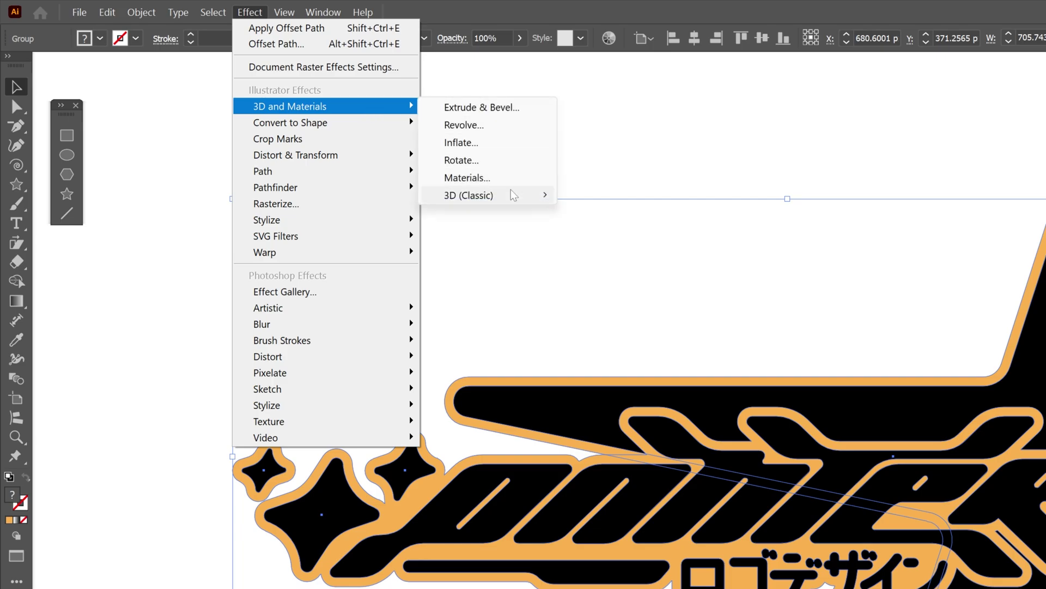
mouse_move(514, 195)
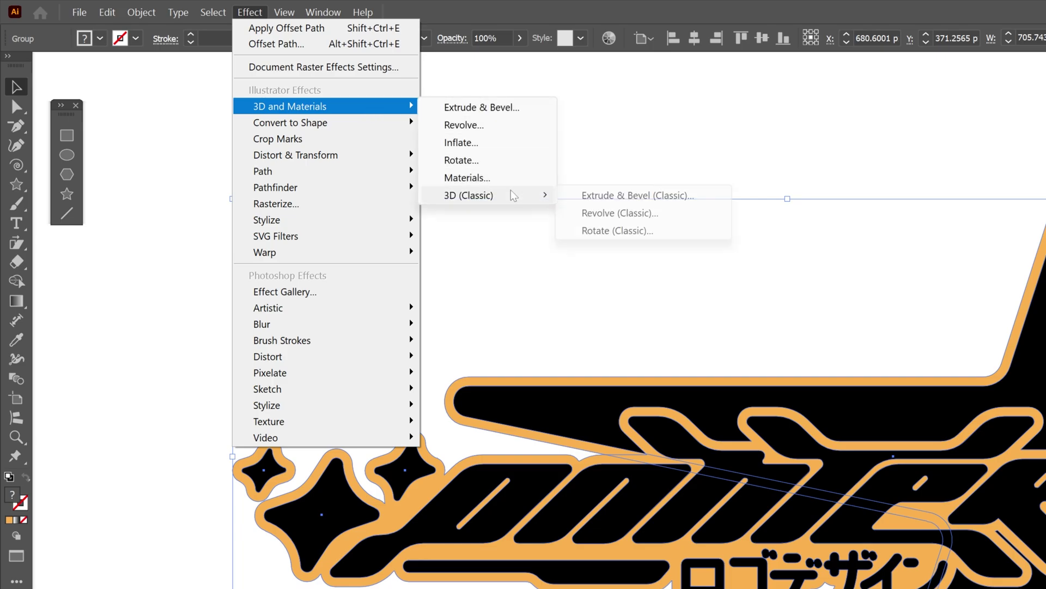
left_click(612, 231)
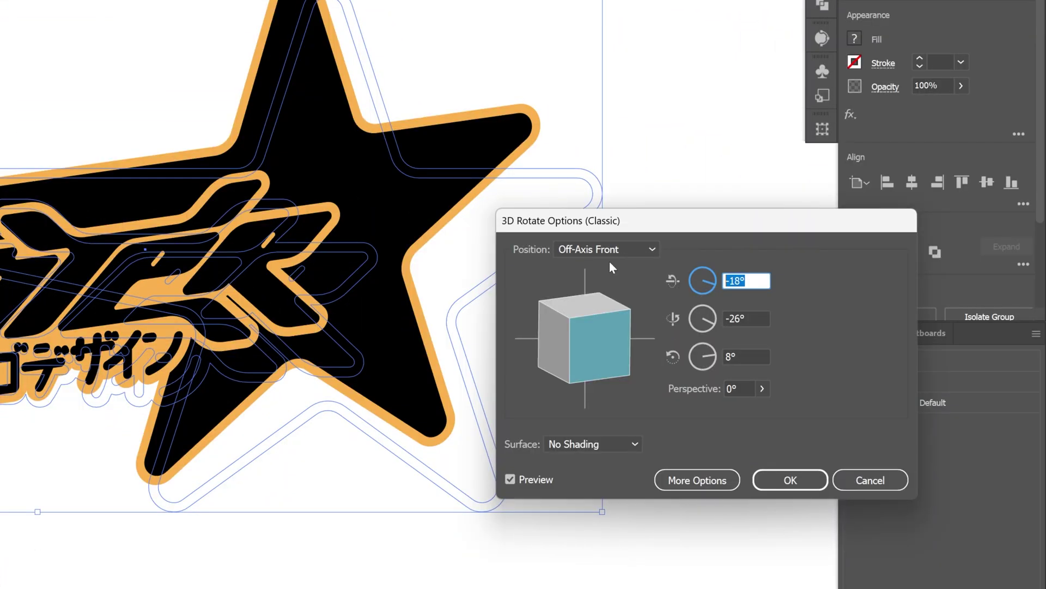
type("0")
key("Tab")
key("Tab")
left_click(740, 316)
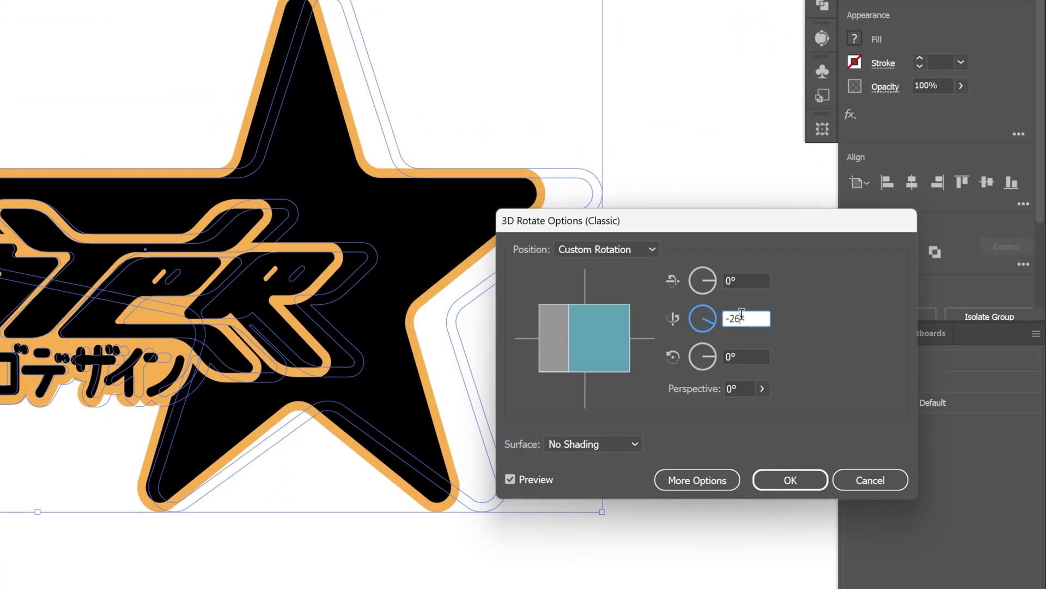
double_click(742, 316)
type("28")
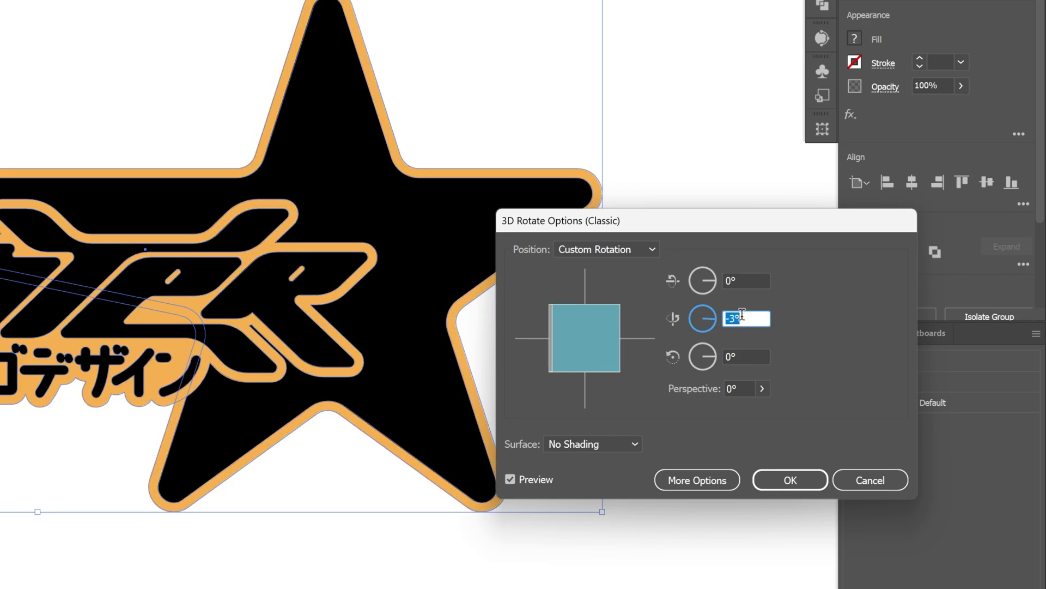
Set the 3D rotation's perspective to 100° and its X-axis angle to 28°, and apply the effect.
left_click(762, 388)
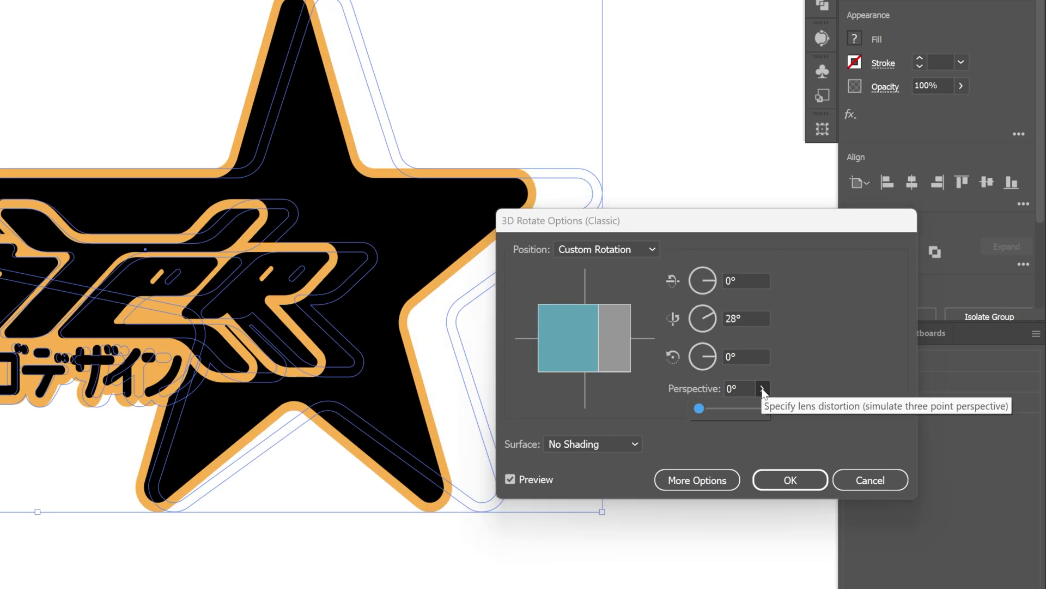
left_click_drag(703, 406, 735, 406)
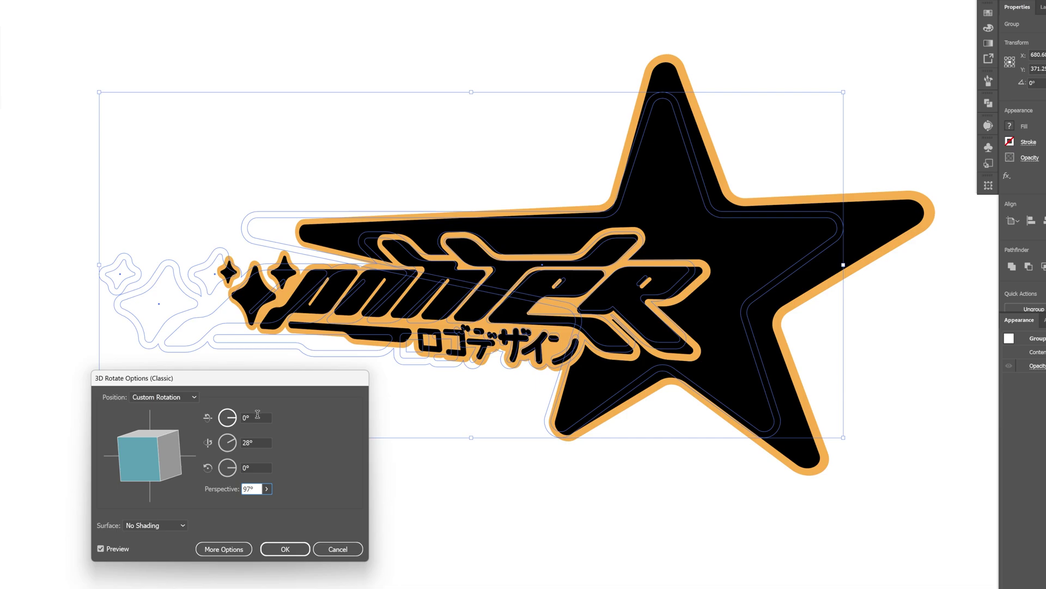
left_click(257, 417)
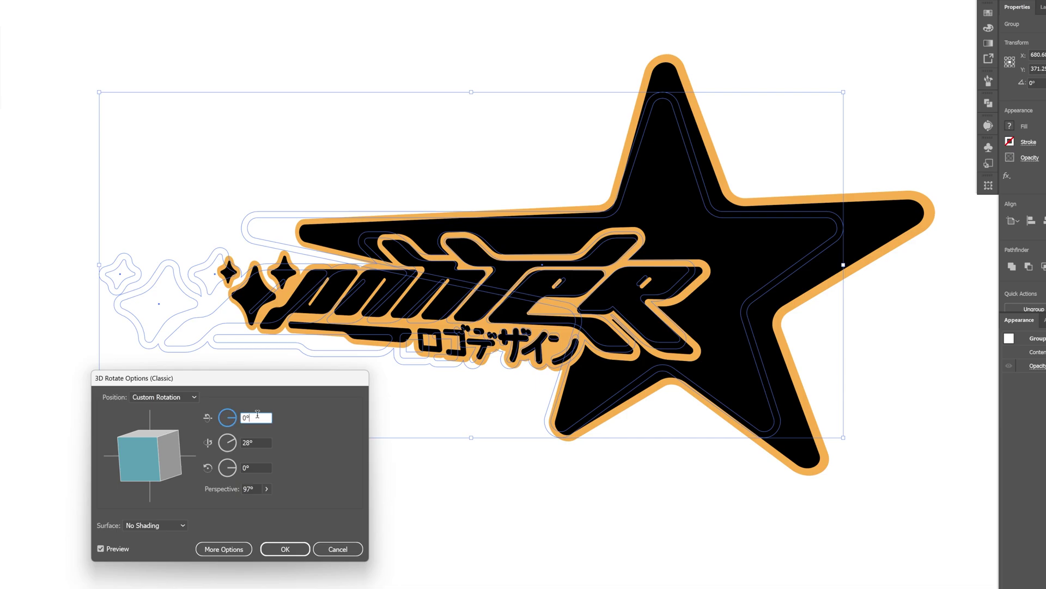
type("28")
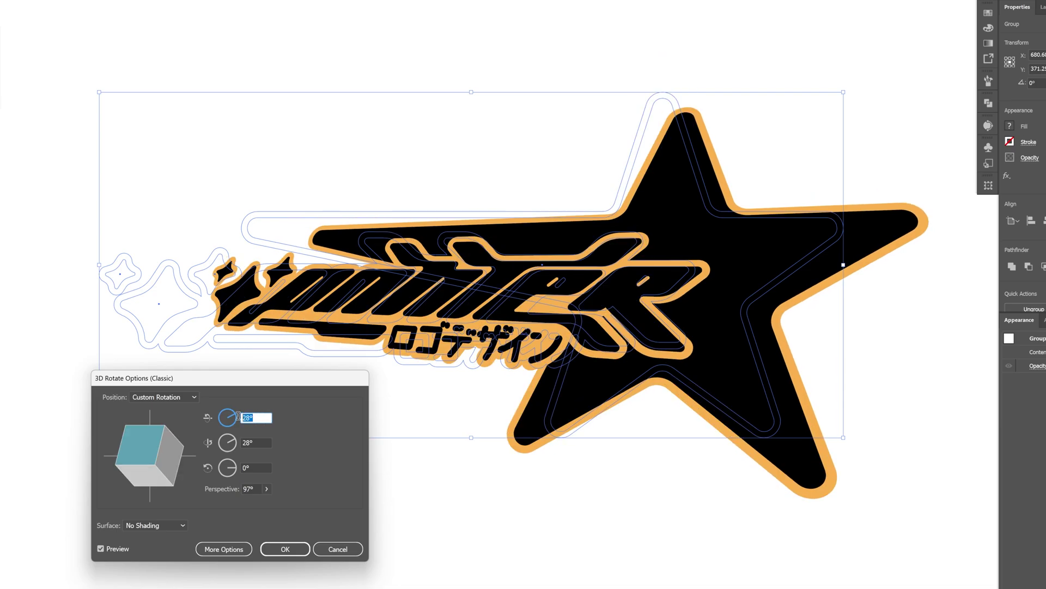
left_click(247, 442)
left_click(246, 467)
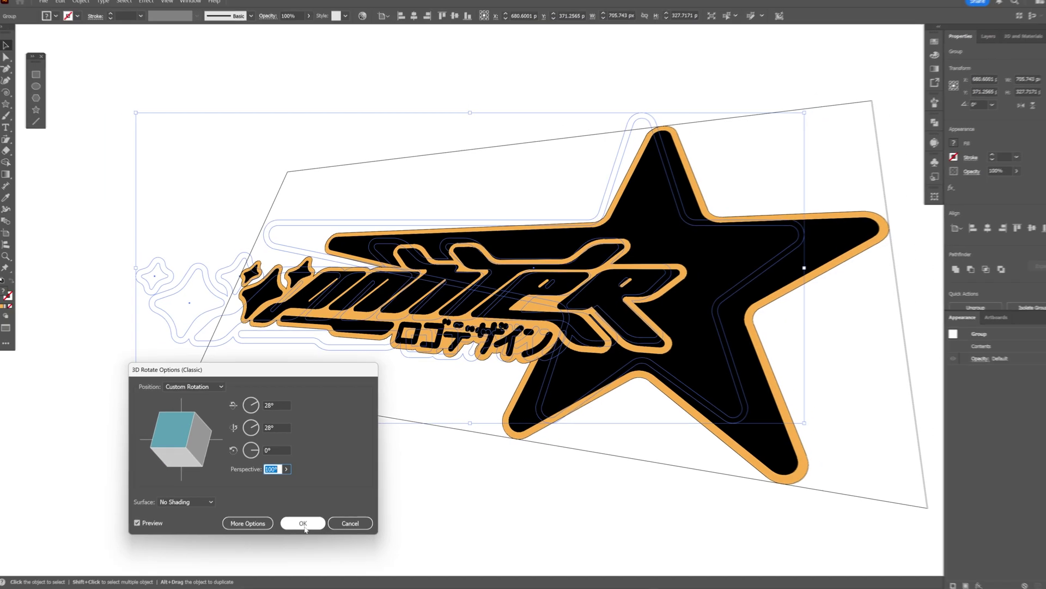
left_click(285, 549)
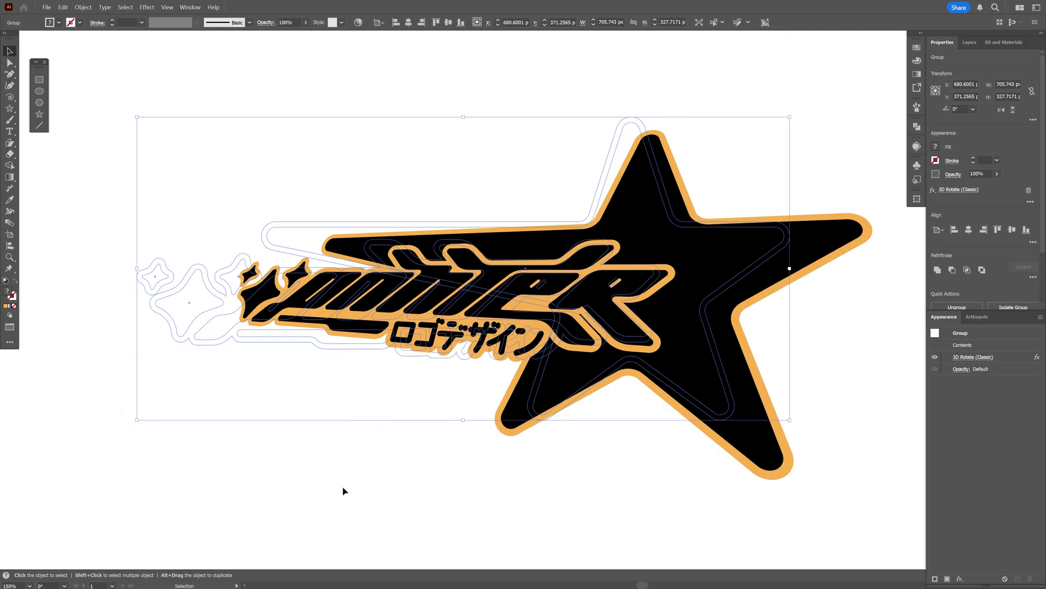